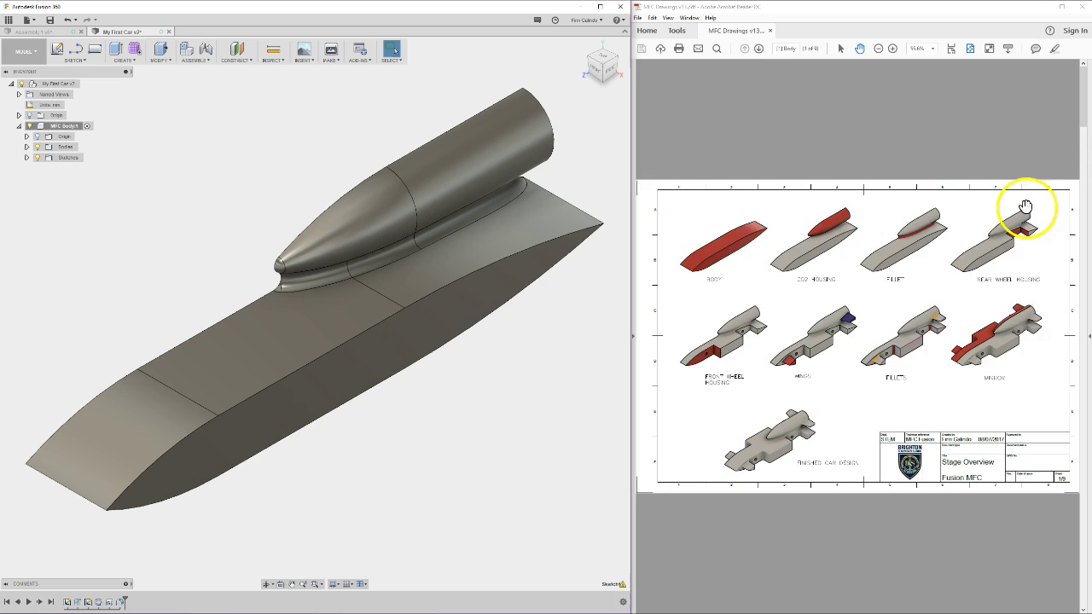
- Examine the rear wheel housing sheet in the PDF drawings for its dimensions, body offset and axle hole
scroll(987, 253, "down", 2)
scroll(986, 253, "down", 2)
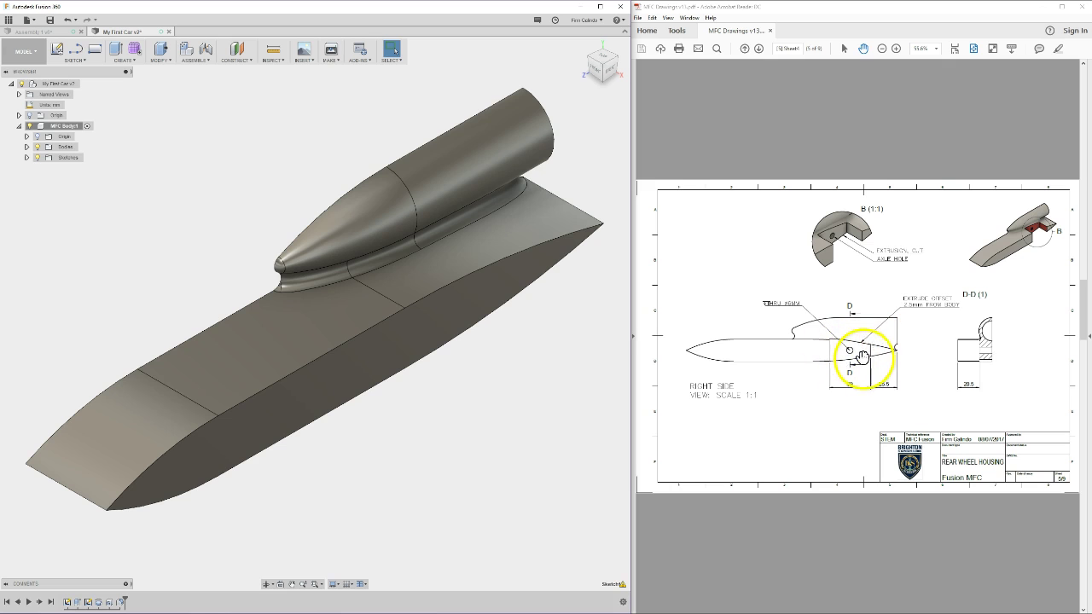
left_click(896, 48)
left_click(896, 48)
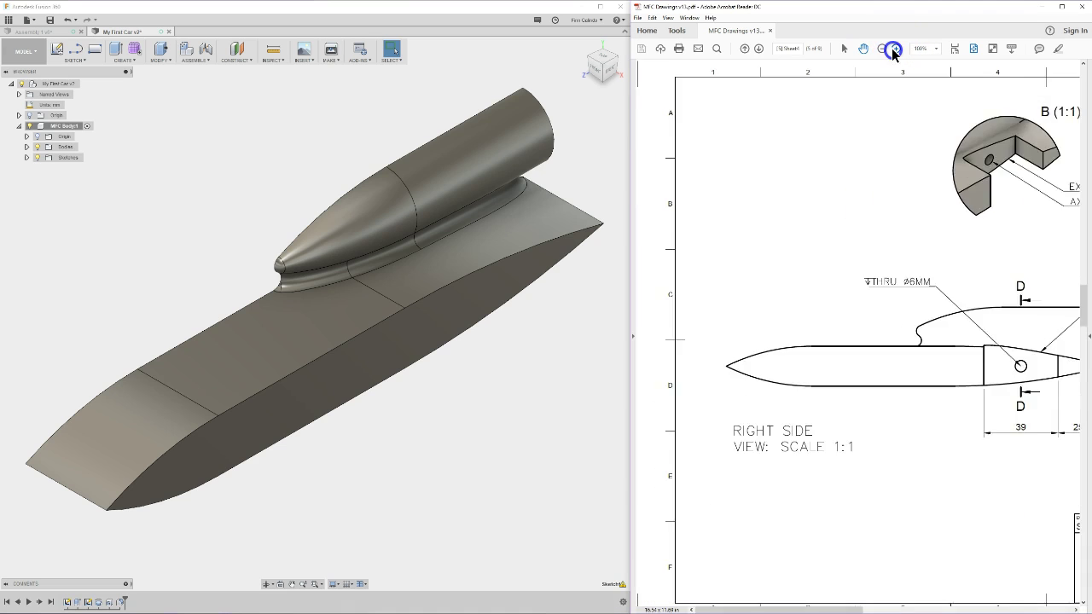
left_click(896, 47)
left_click_drag(964, 440, 802, 305)
left_click_drag(981, 381, 743, 326)
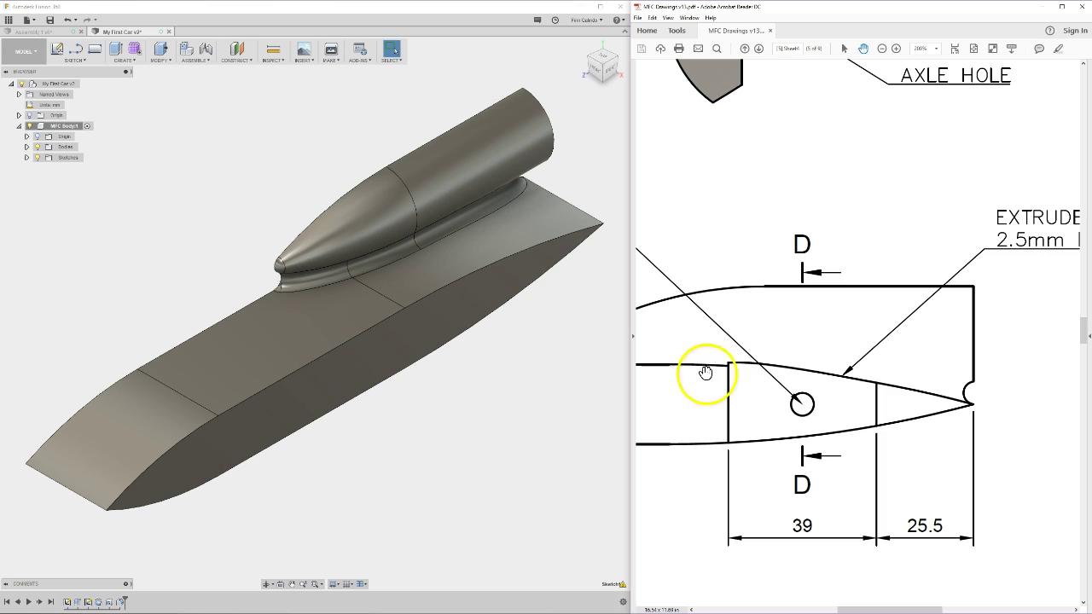
left_click(355, 330)
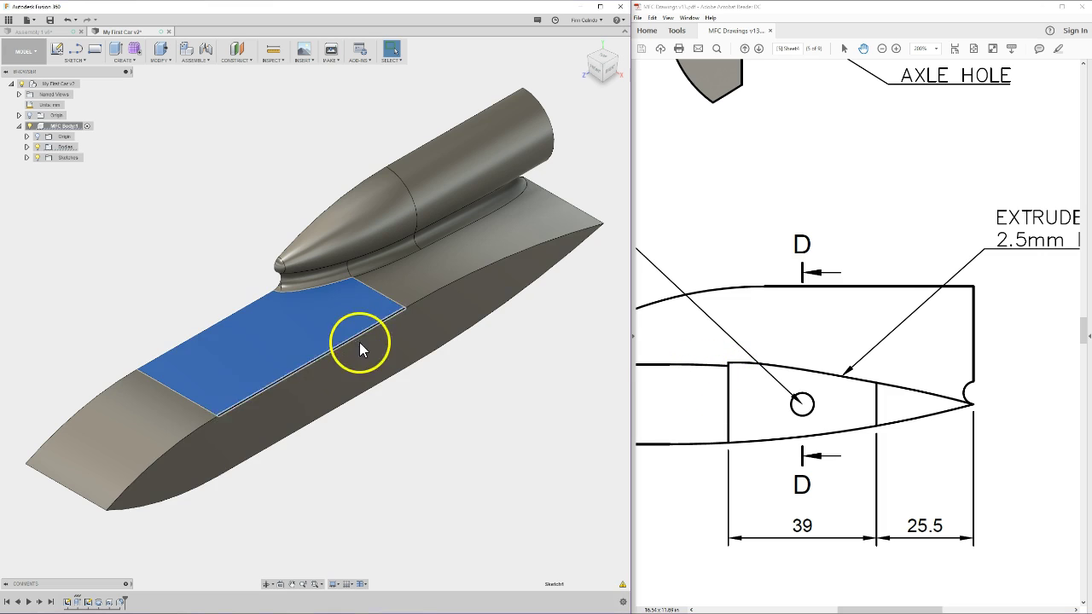
left_click(462, 388)
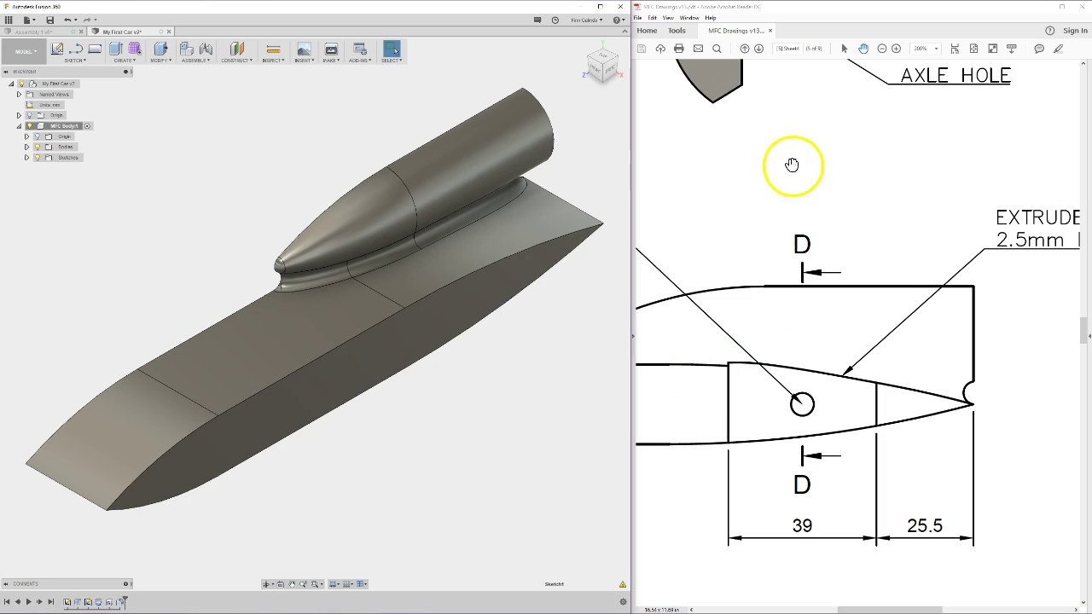
left_click(973, 49)
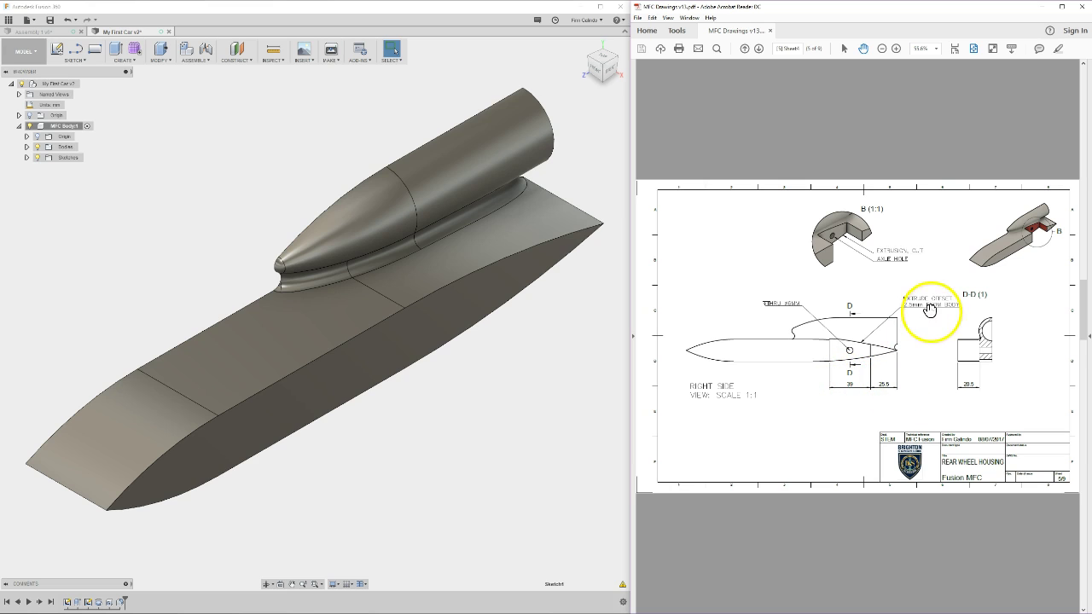
mouse_move(906, 297)
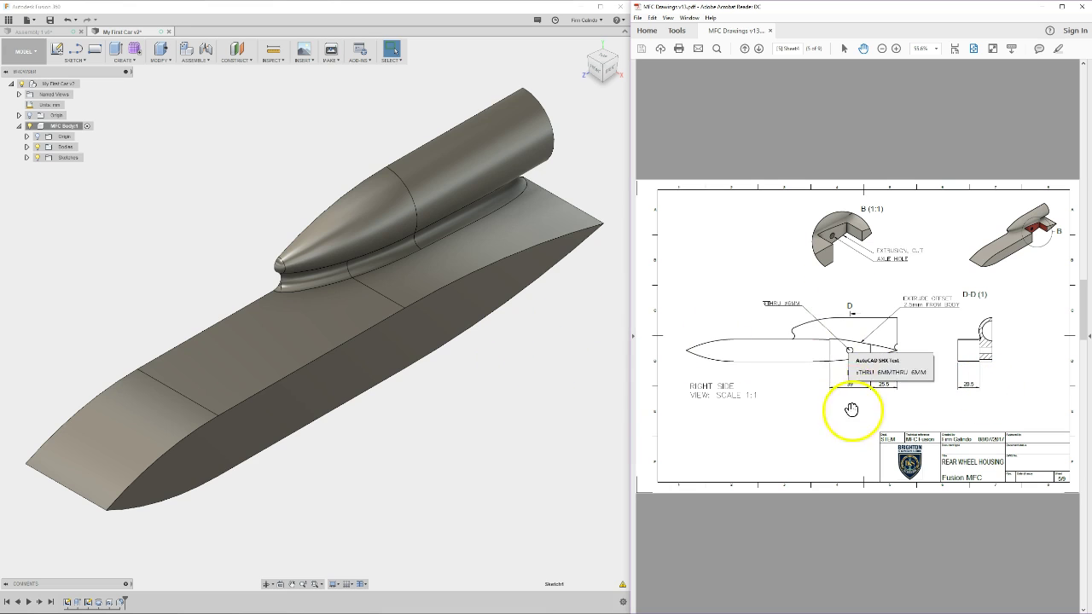
- In Fusion 360, start a new sketch on the flat right side face of the car body
middle_click_drag(494, 372, 327, 238)
left_click(58, 49)
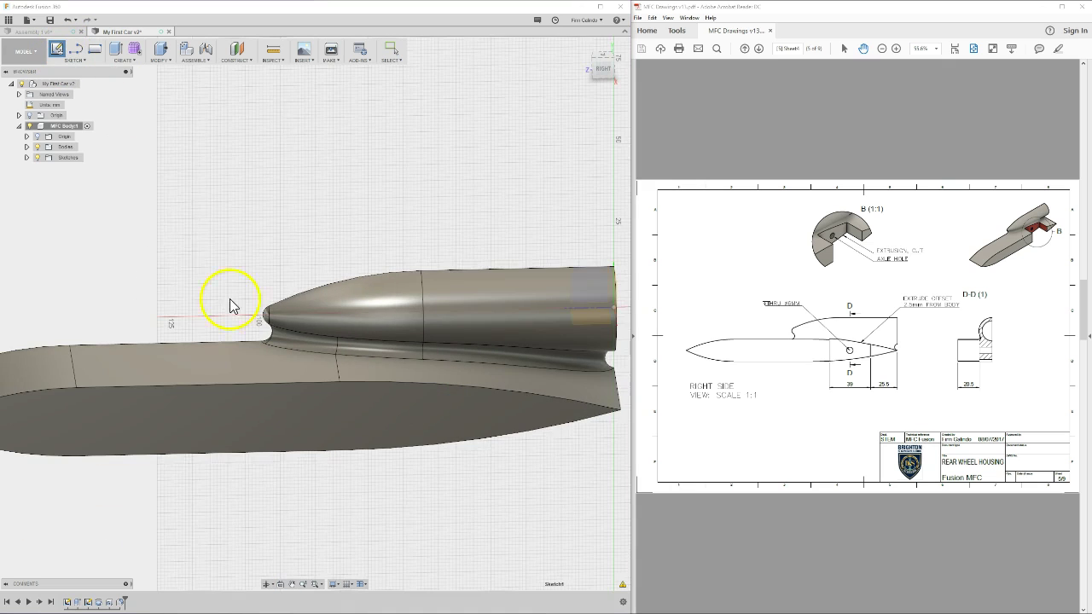
left_click(361, 408)
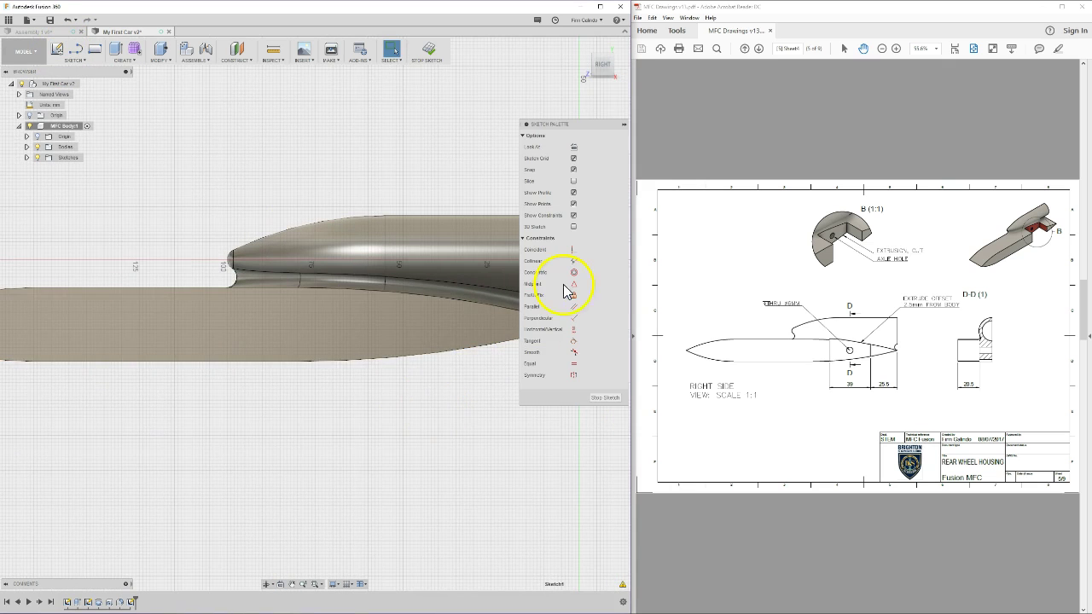
- Offset the body's side profile outward by 2.5 mm with chain selection
left_click(63, 49)
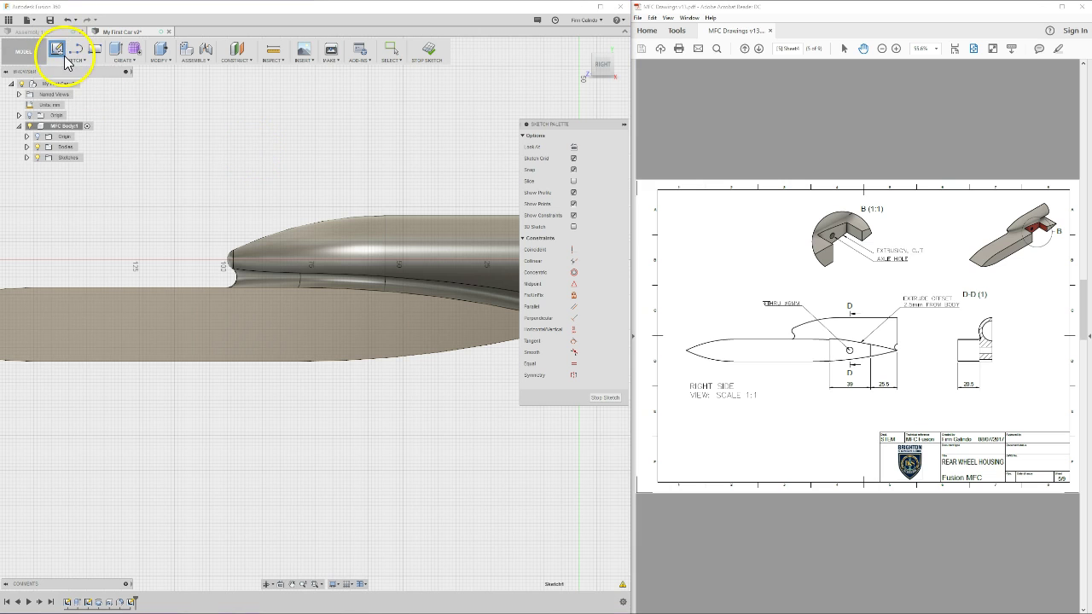
left_click(68, 64)
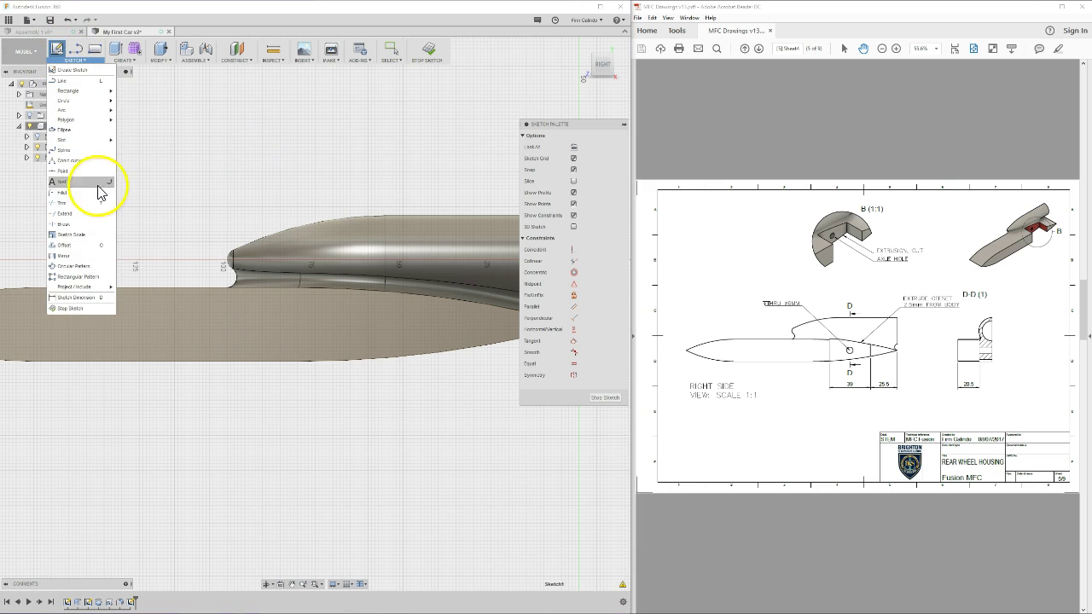
left_click(73, 238)
left_click(300, 287)
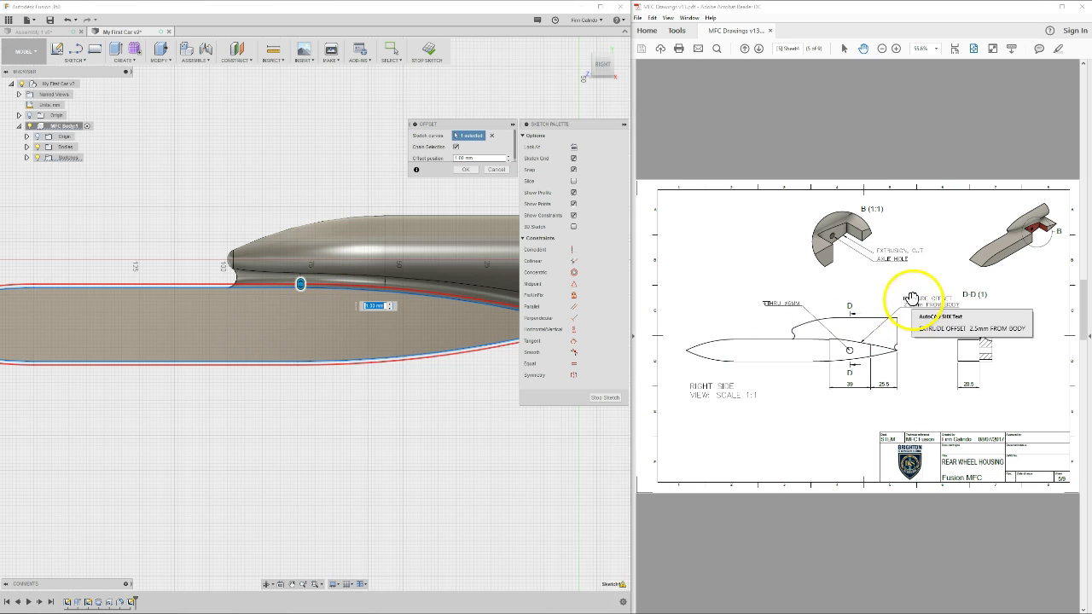
mouse_move(961, 296)
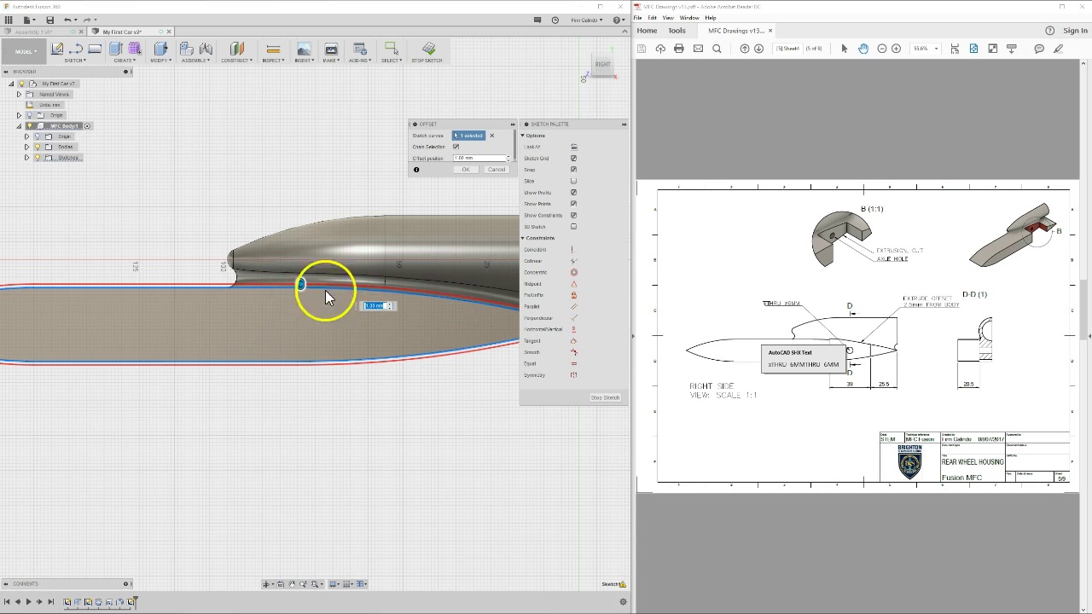
type("2.5")
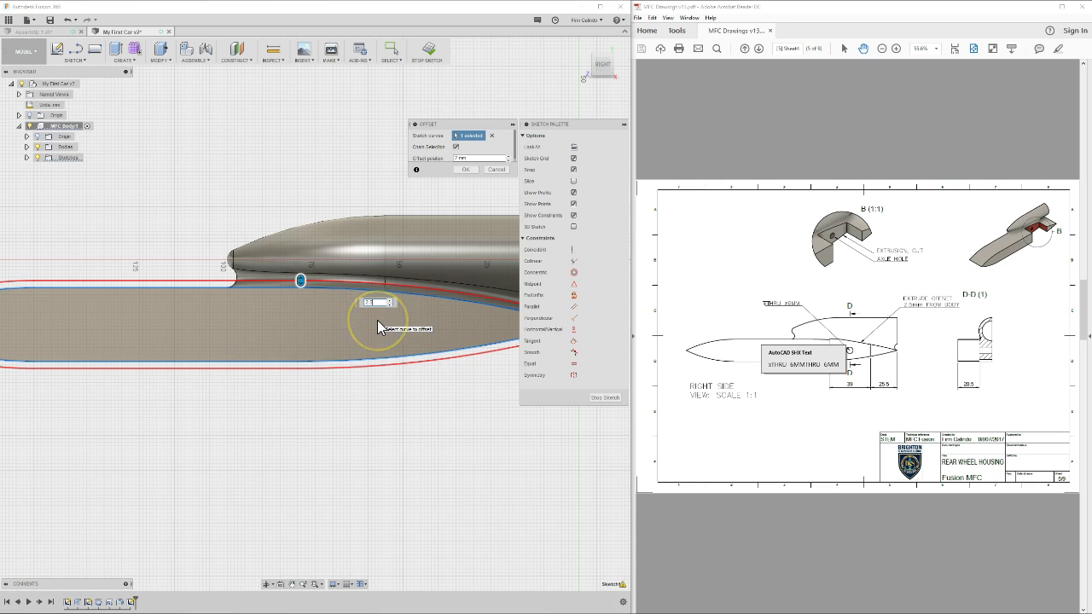
key("Return")
- Draw two vertical lines about 35 mm apart across the rear half of the body, extending past the offset outline above and below
middle_click_drag(424, 322, 370, 325)
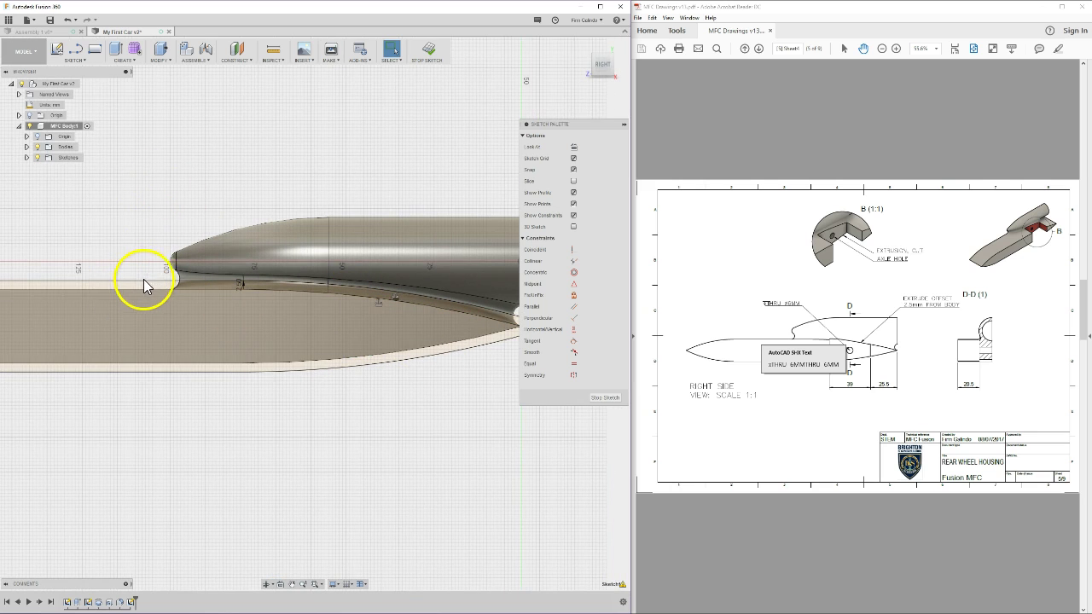
scroll(256, 444, "down", 5)
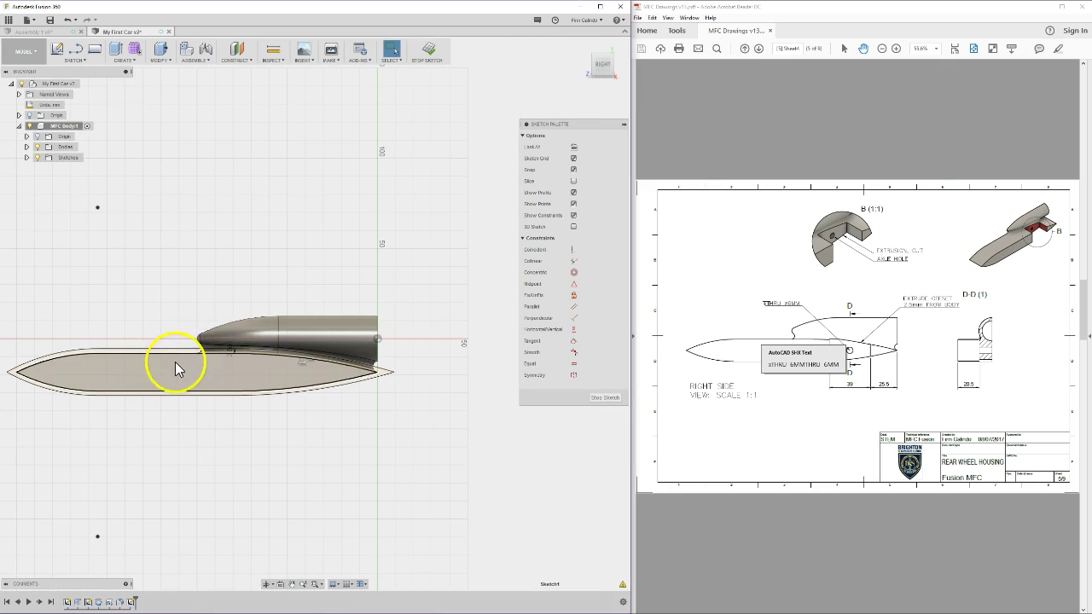
mouse_move(209, 299)
middle_mouse_down("shift")
mouse_move(195, 302)
mouse_move(244, 312)
mouse_move(207, 305)
mouse_move(209, 397)
middle_mouse_up("shift")
key("F5")
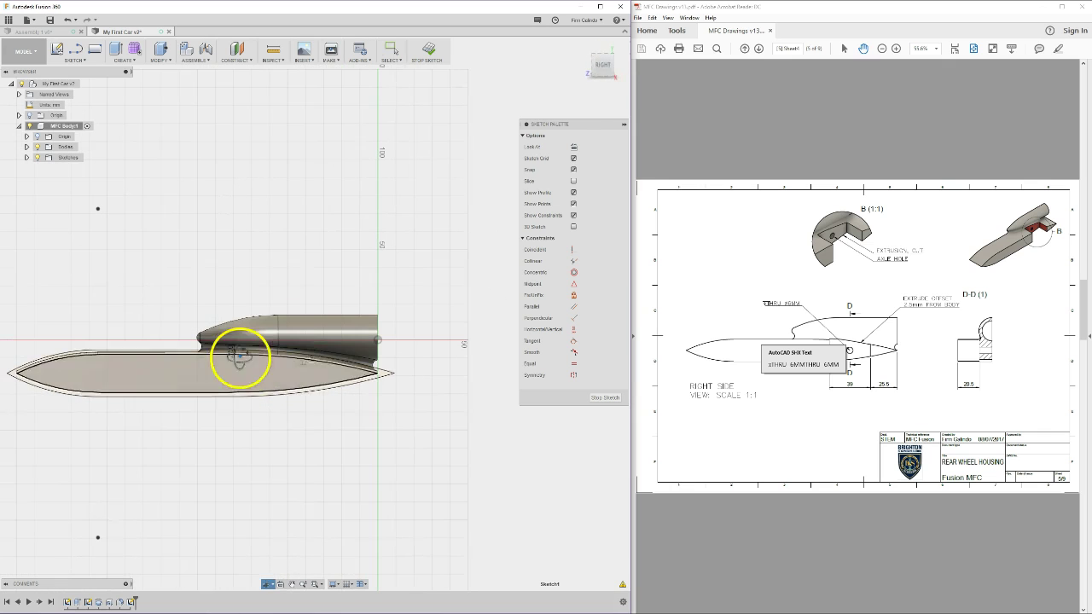
scroll(219, 358, "up", 6)
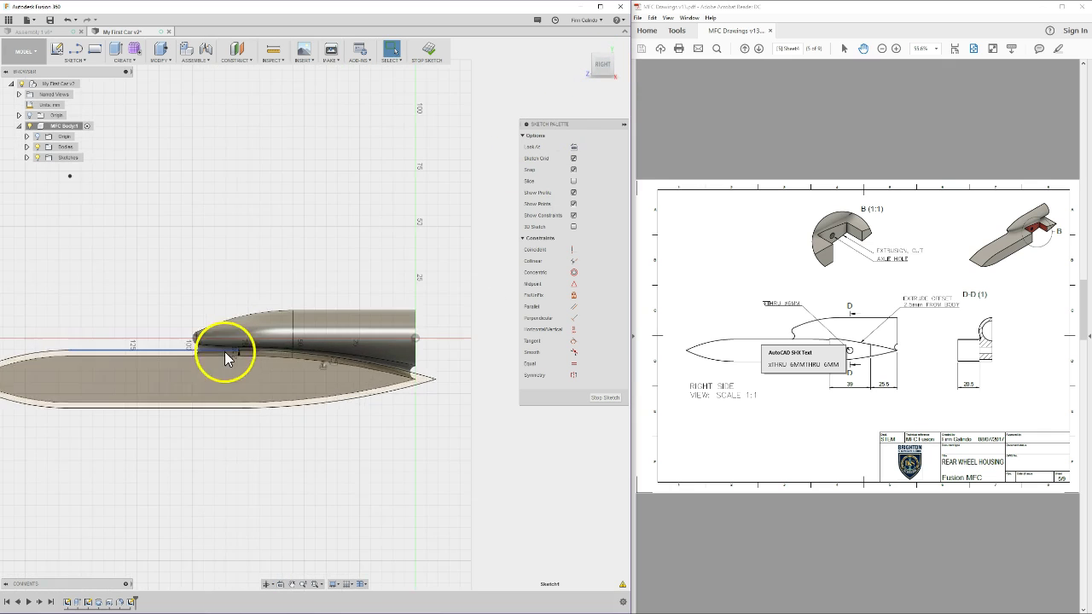
middle_click_drag(314, 362, 233, 355)
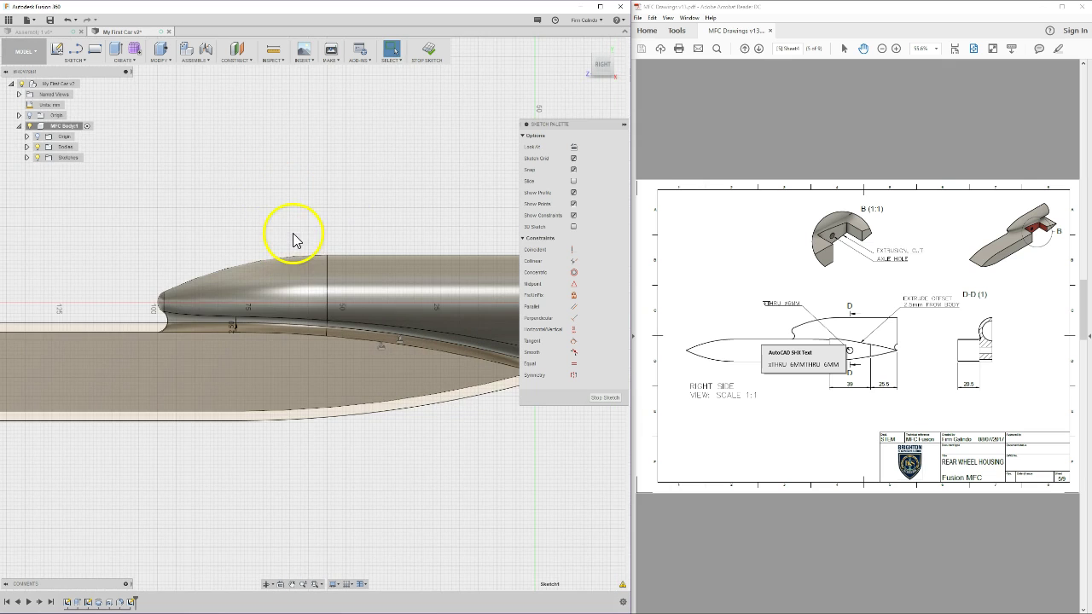
key("l")
left_click(222, 181)
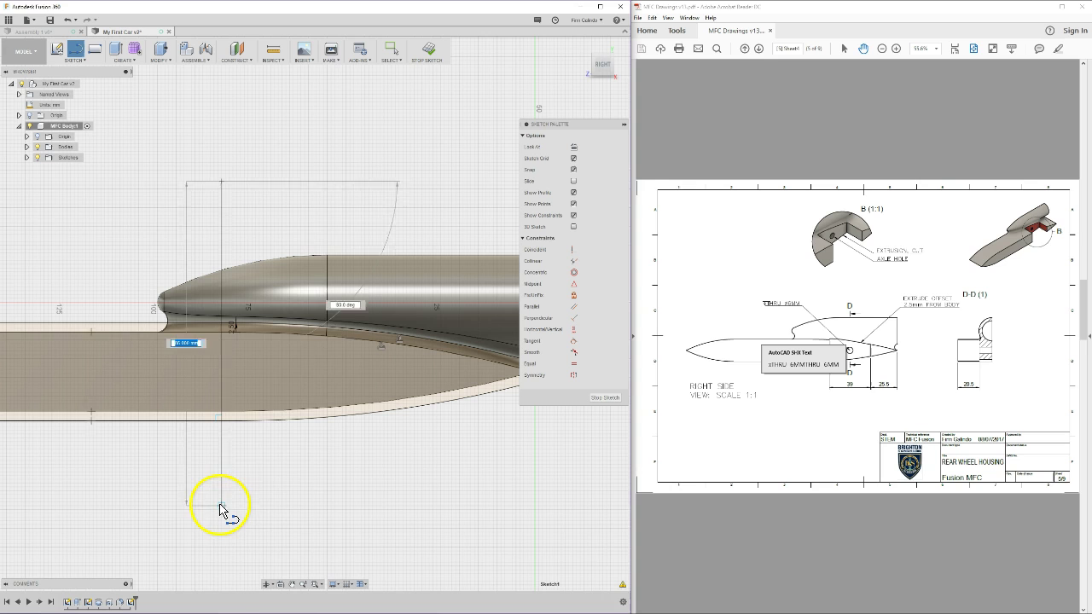
left_click(221, 505)
right_click_drag(358, 204, 375, 185)
right_click_drag(368, 222, 357, 169)
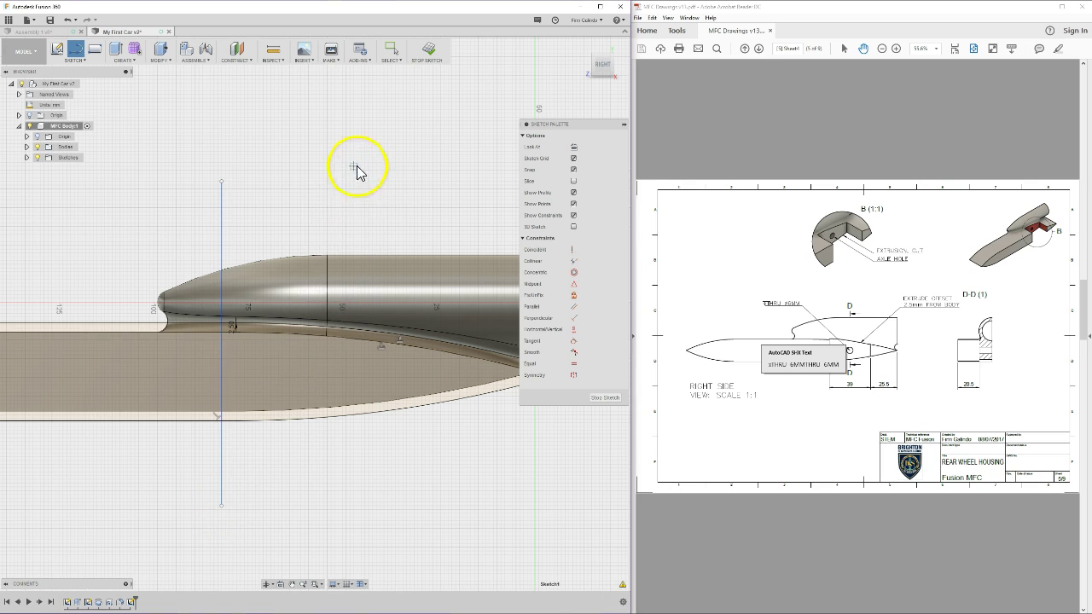
left_click(353, 167)
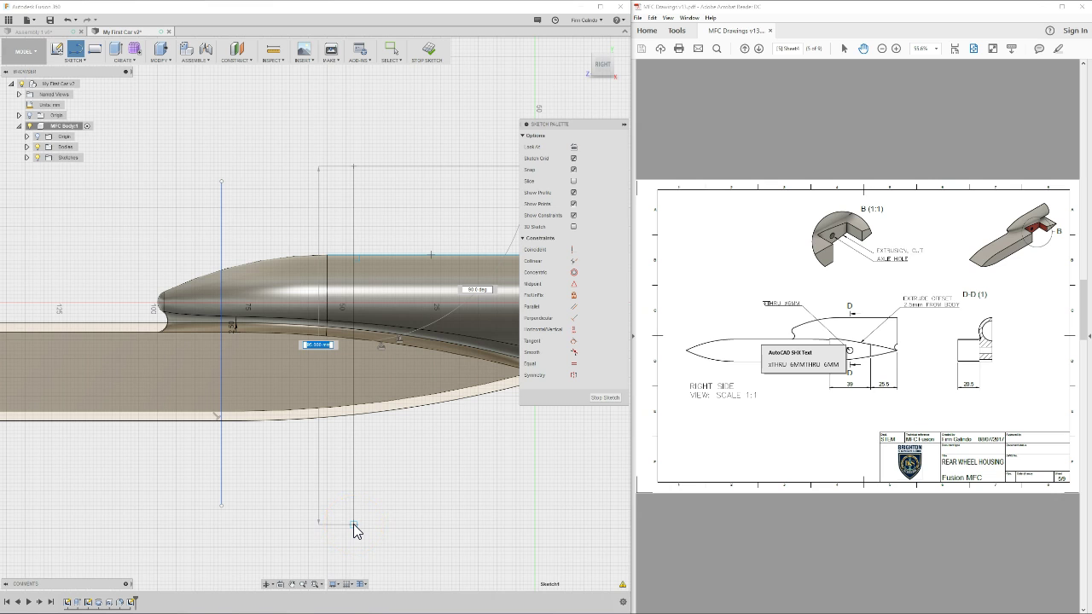
left_click(355, 523)
key("Escape")
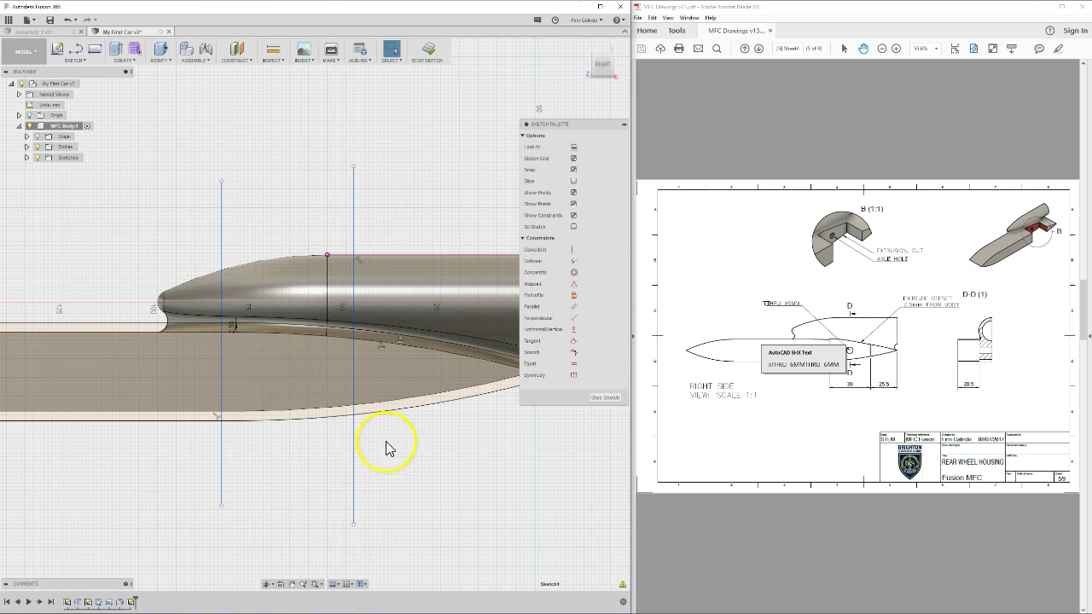
- Trim the parts of both vertical lines that extend above and below the offset outline
key("t")
left_click_drag(147, 242, 407, 237)
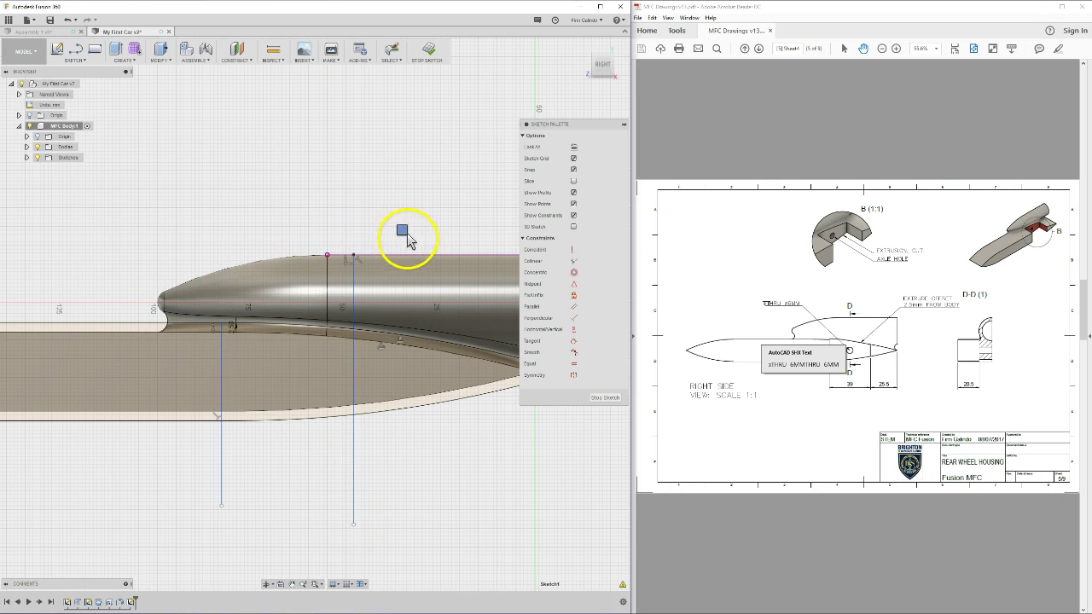
left_click(354, 297)
left_click(218, 465)
left_click(365, 493)
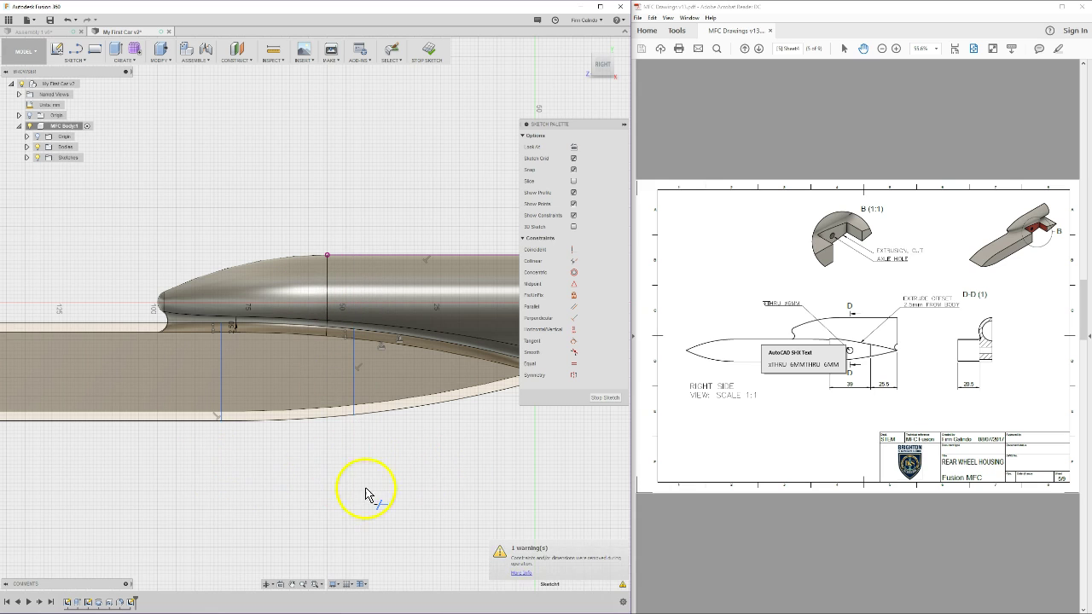
- Dimension the distance between the two vertical lines as 39 mm
left_click(222, 395)
left_click(354, 397)
left_click(290, 478)
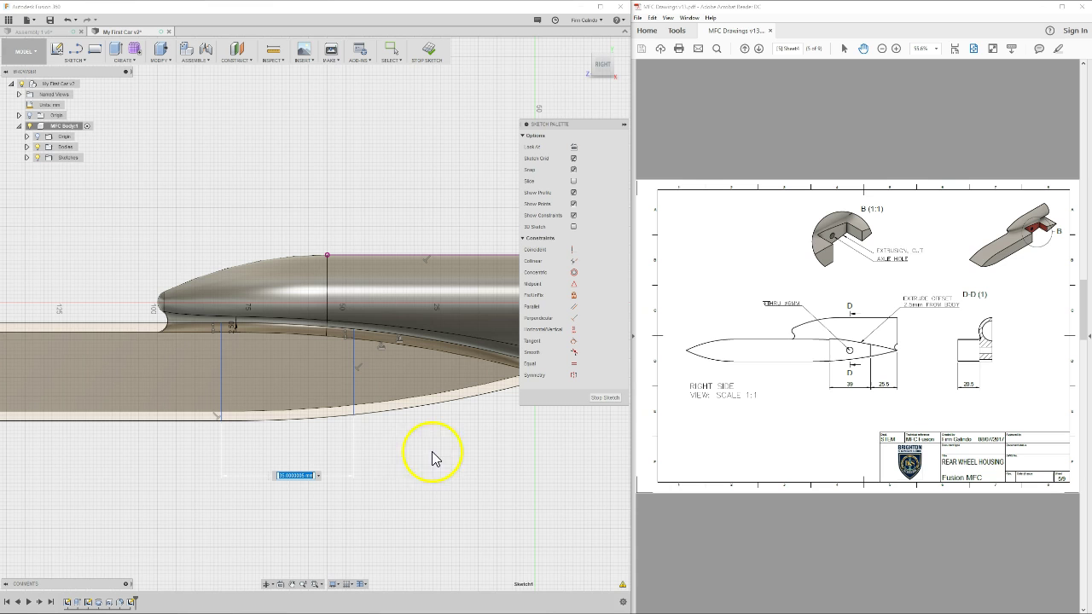
type("39")
key("Return")
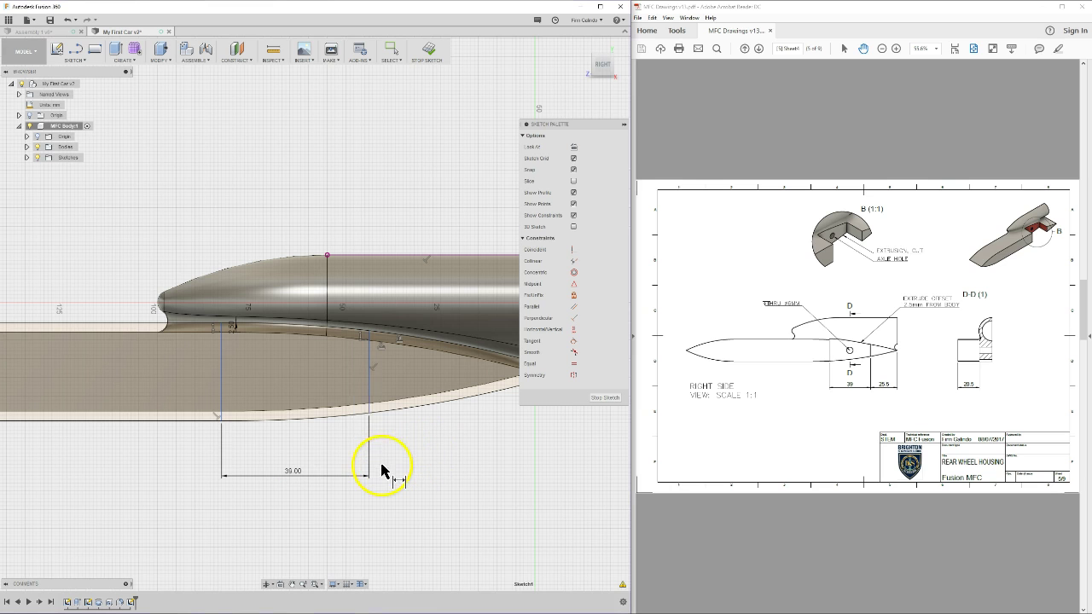
- Dimension the distance from the rear vertical line to the body's rear tip as 25.5 mm
left_click(370, 399)
middle_click_drag(464, 425, 359, 426)
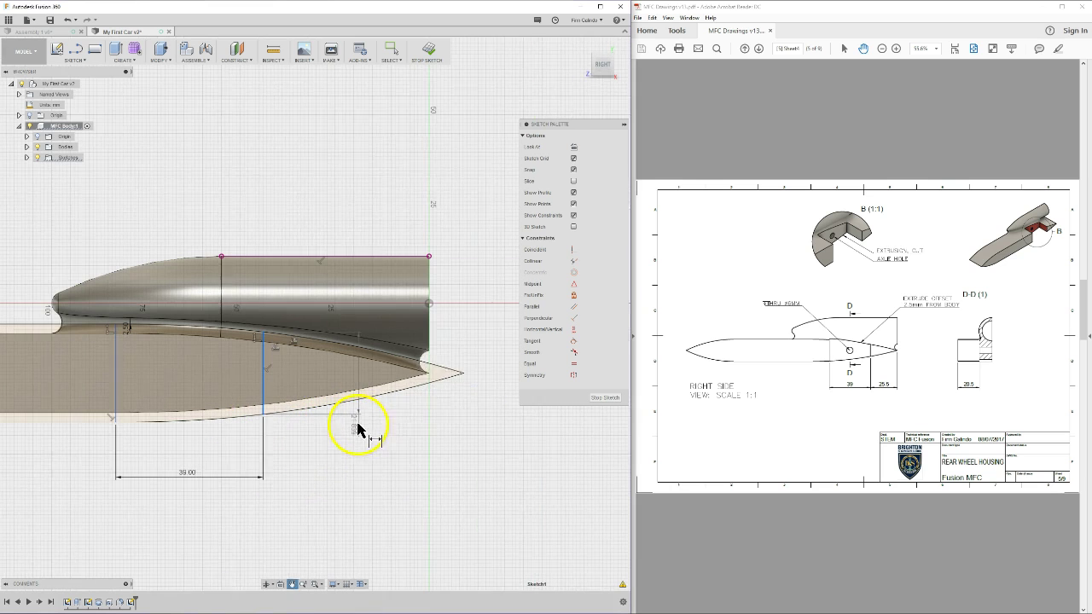
left_click(429, 380)
left_click(329, 462)
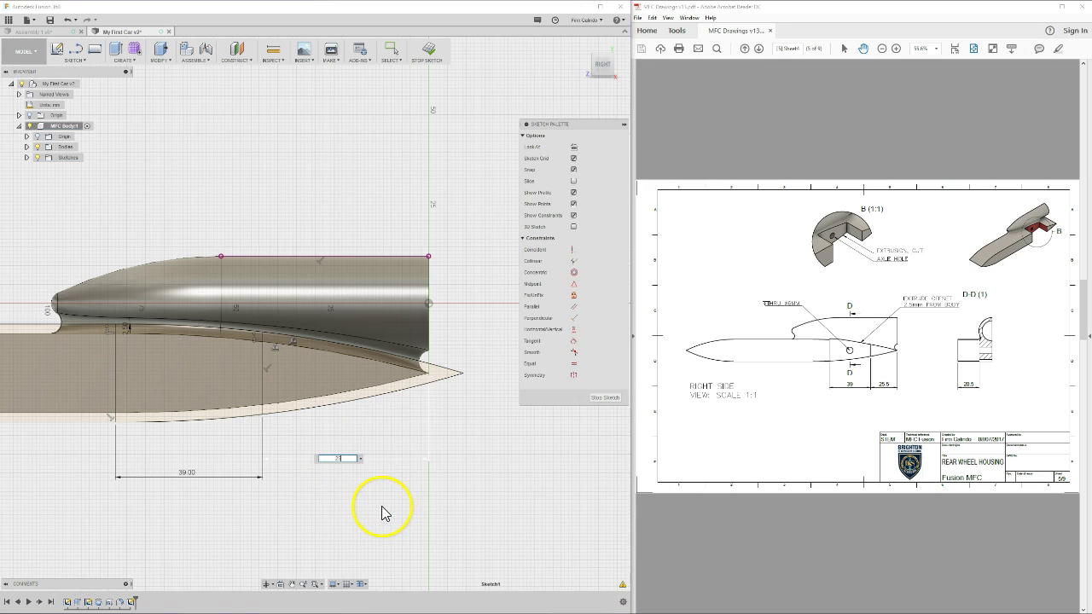
type("25.5")
key("Return")
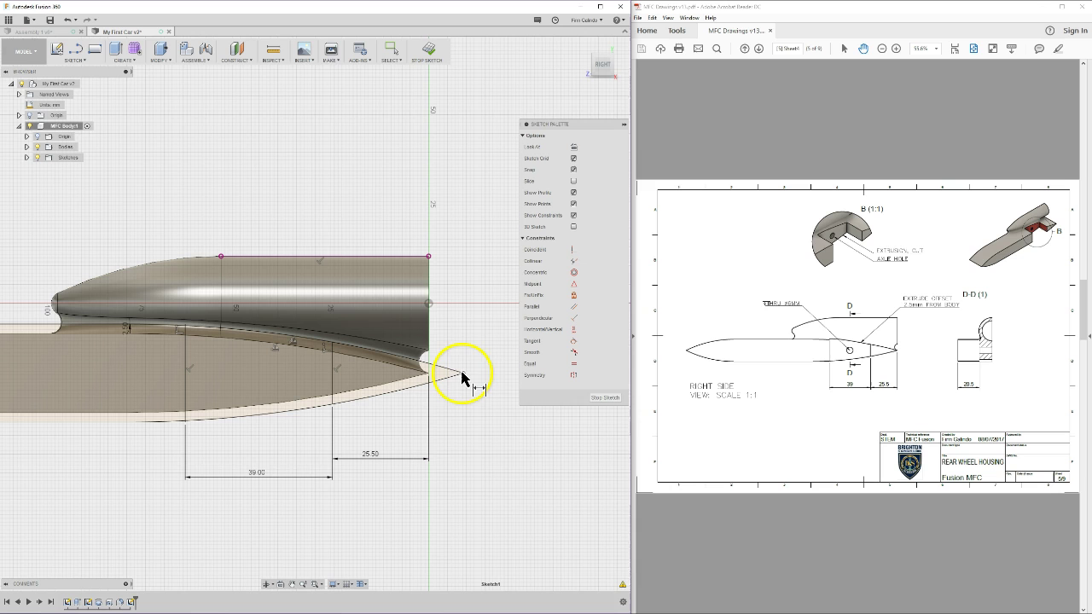
middle_click_drag(280, 428, 389, 426)
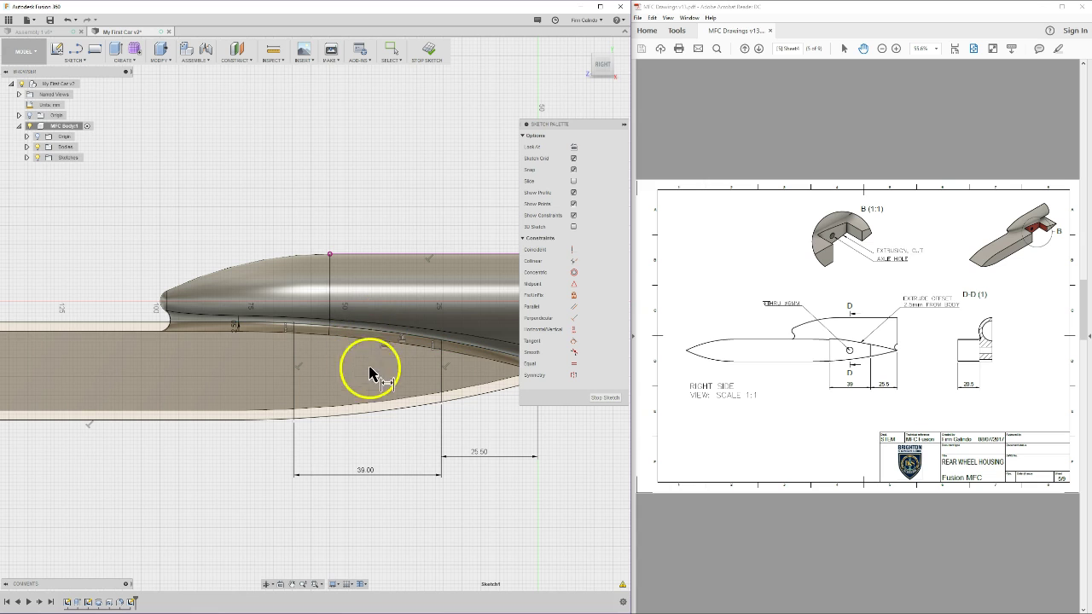
key("Escape")
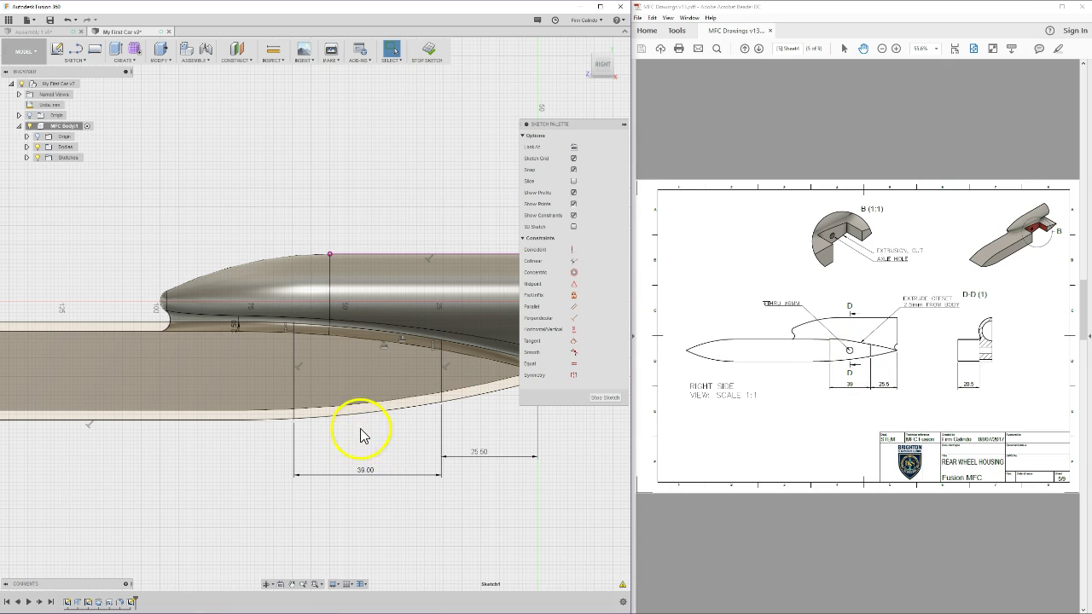
- Place a sketch point inside the body profile between the two vertical lines for the axle hole
left_click(74, 59)
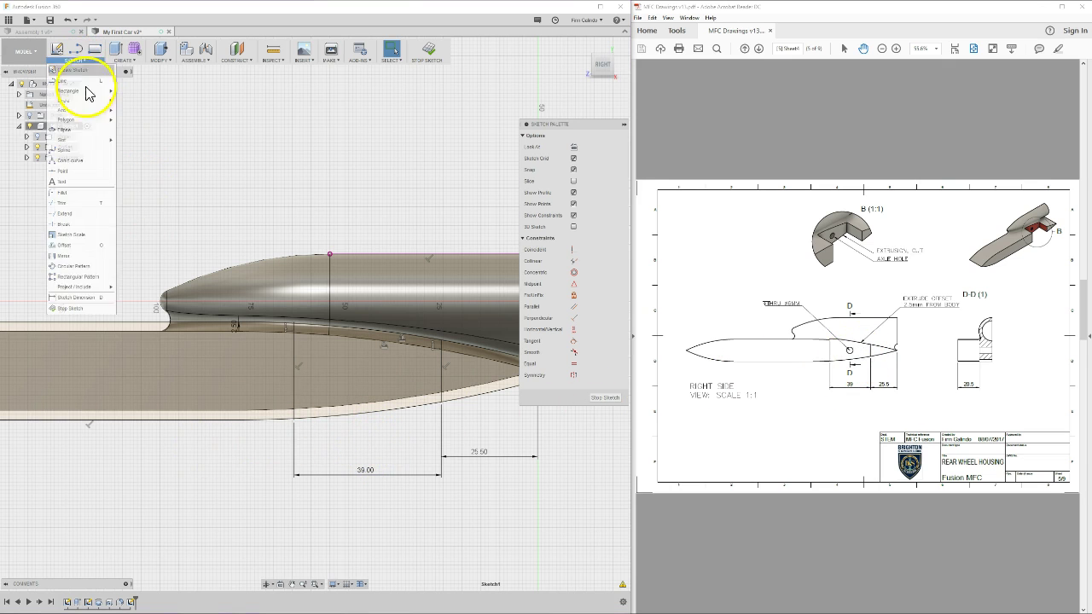
left_click(75, 171)
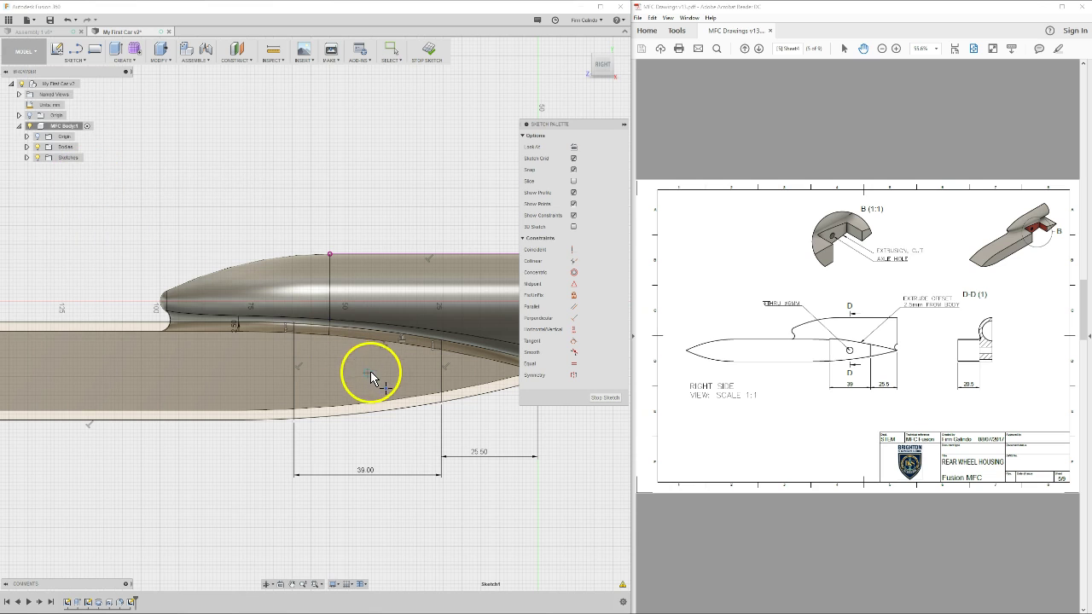
left_click(342, 375)
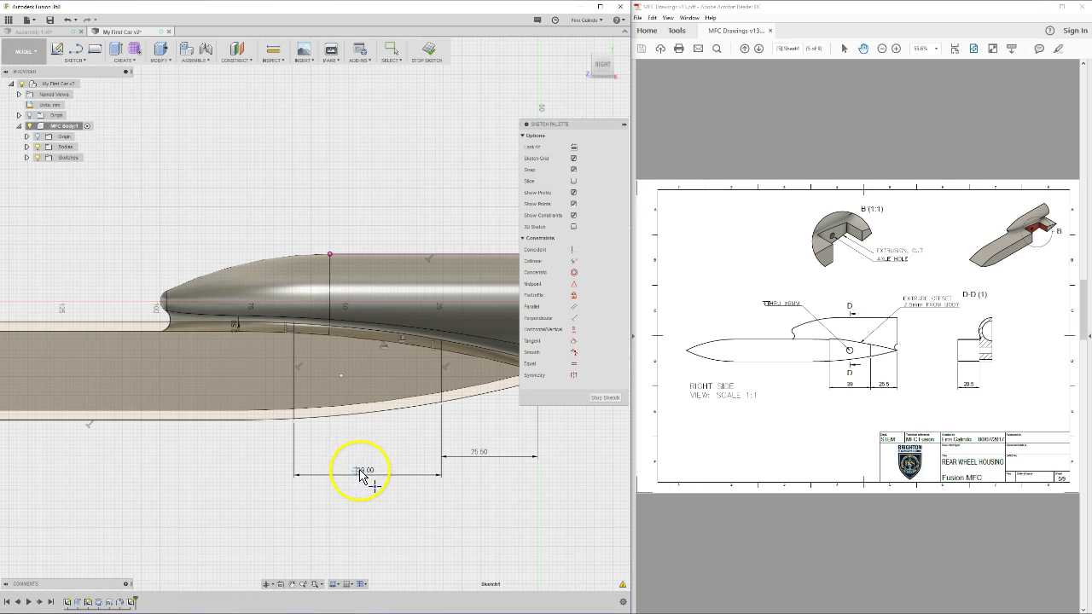
- Dimension the vertical distance from the body's straight upper edge to the axle hole point as 21/2 mm
left_click(341, 376)
left_click(146, 331)
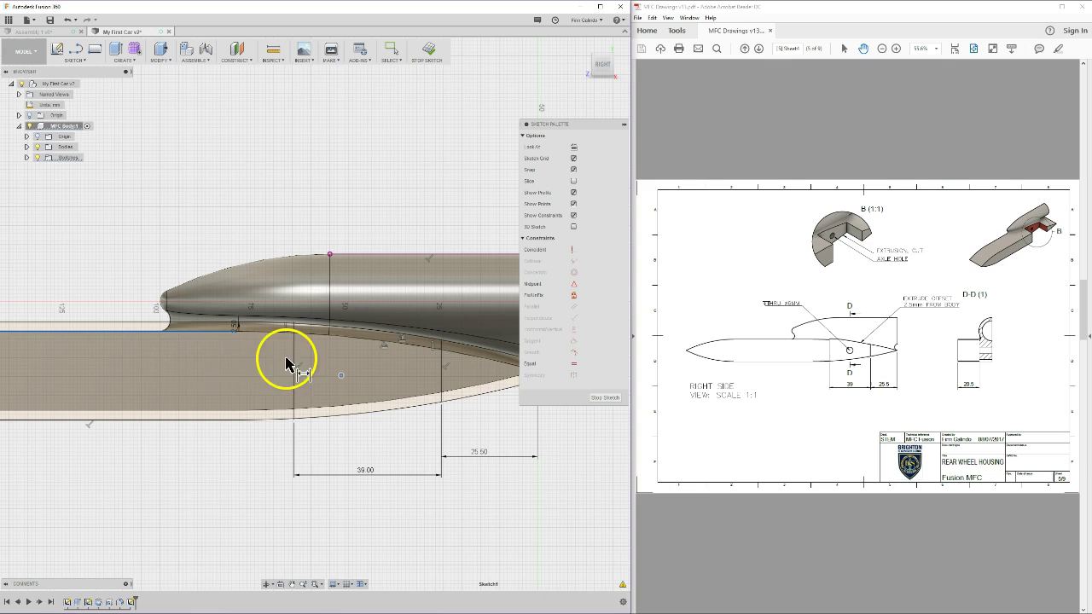
left_click(171, 358)
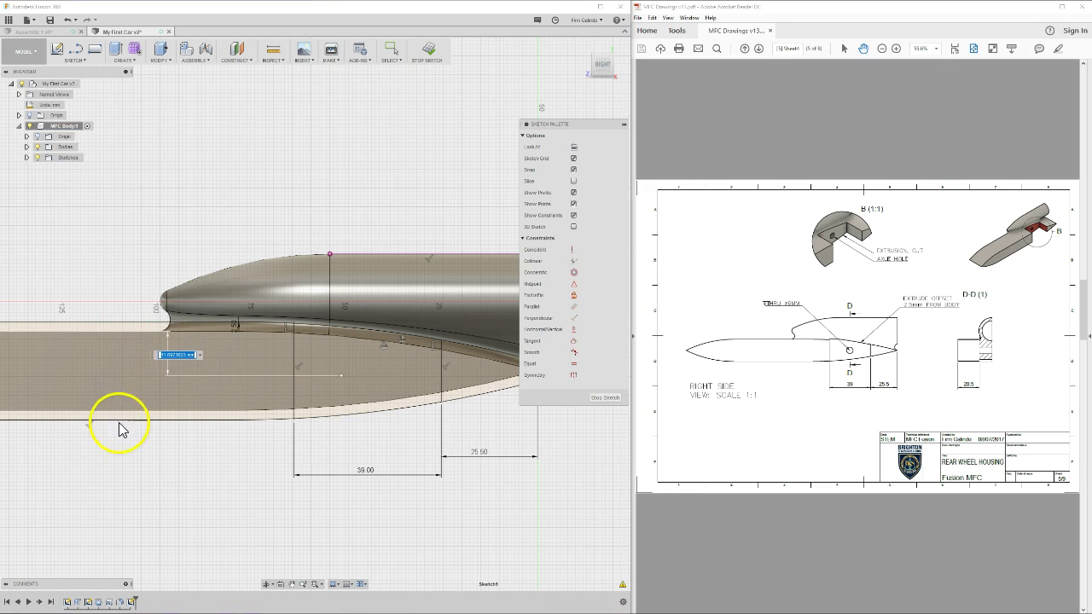
type("21/2")
key("Return")
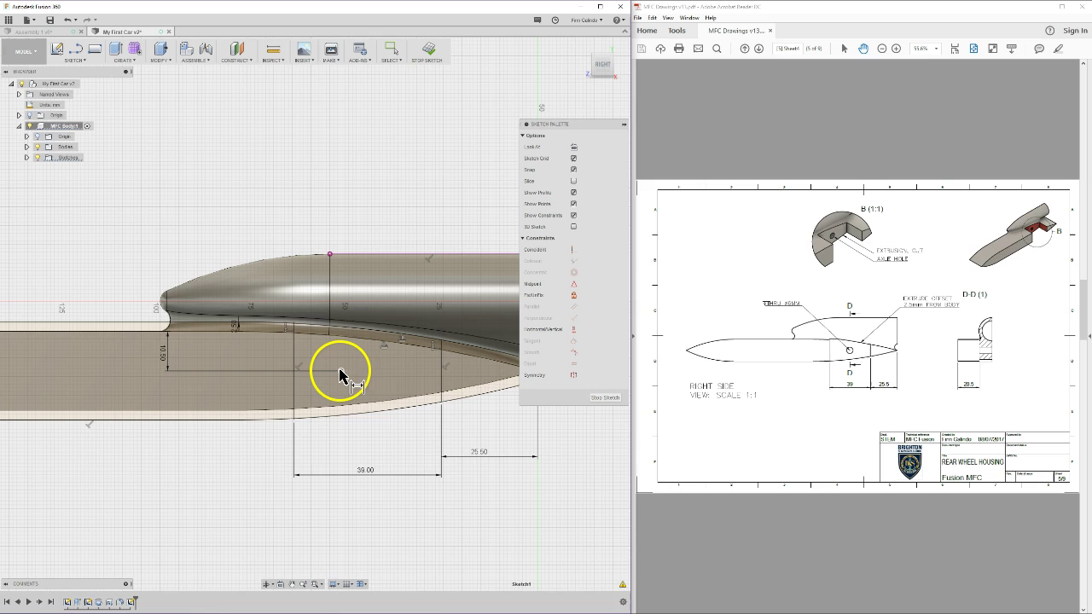
- Dimension the horizontal distance from the front vertical line to the axle hole point as 19.5 mm and finish the sketch
left_click(295, 386)
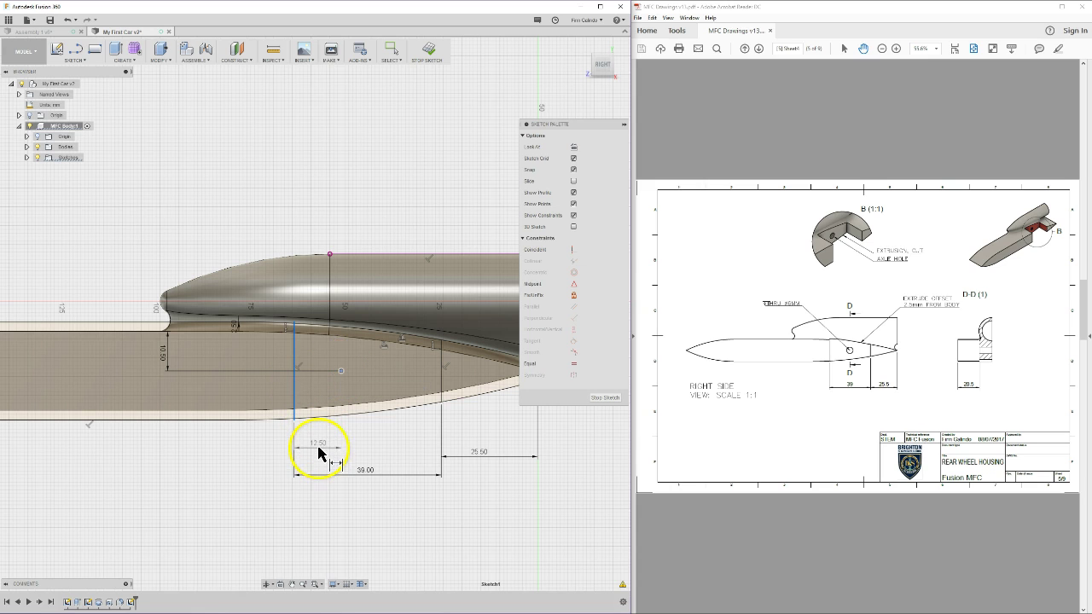
left_click(318, 451)
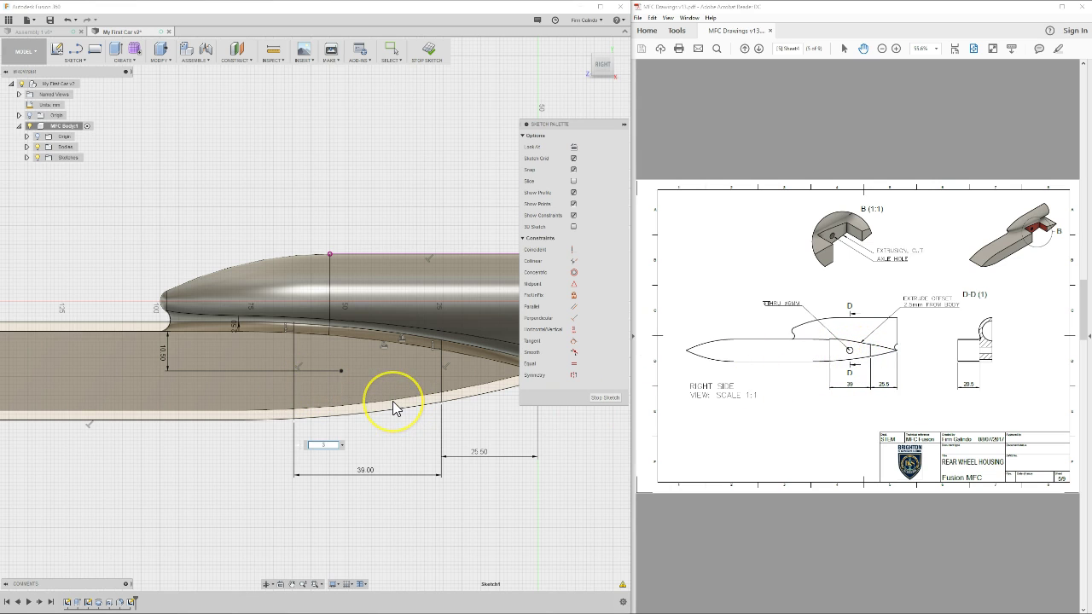
type("19.5")
key("Return")
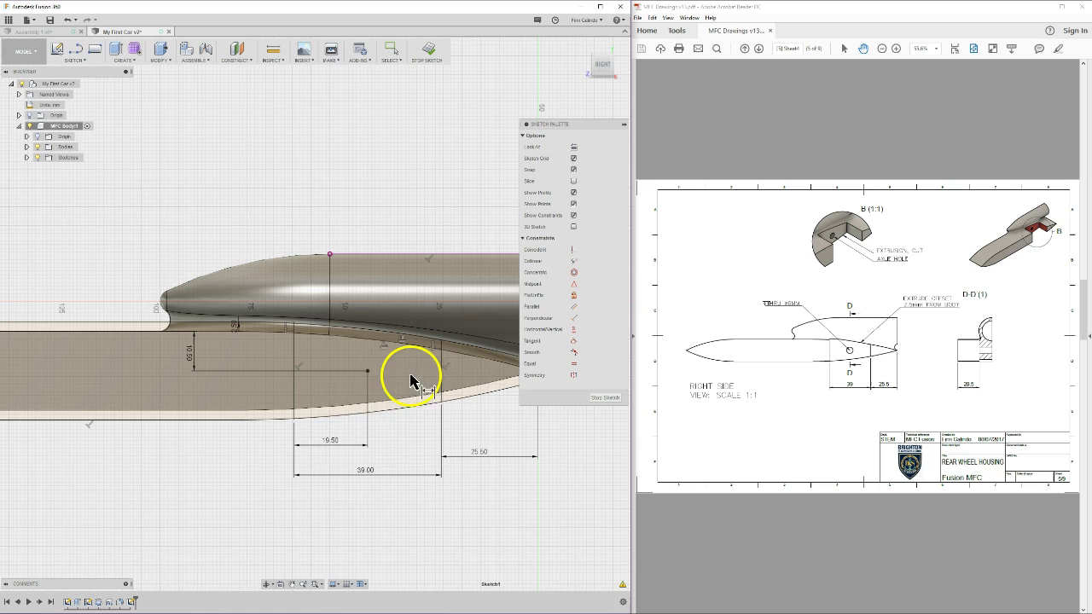
left_click(428, 53)
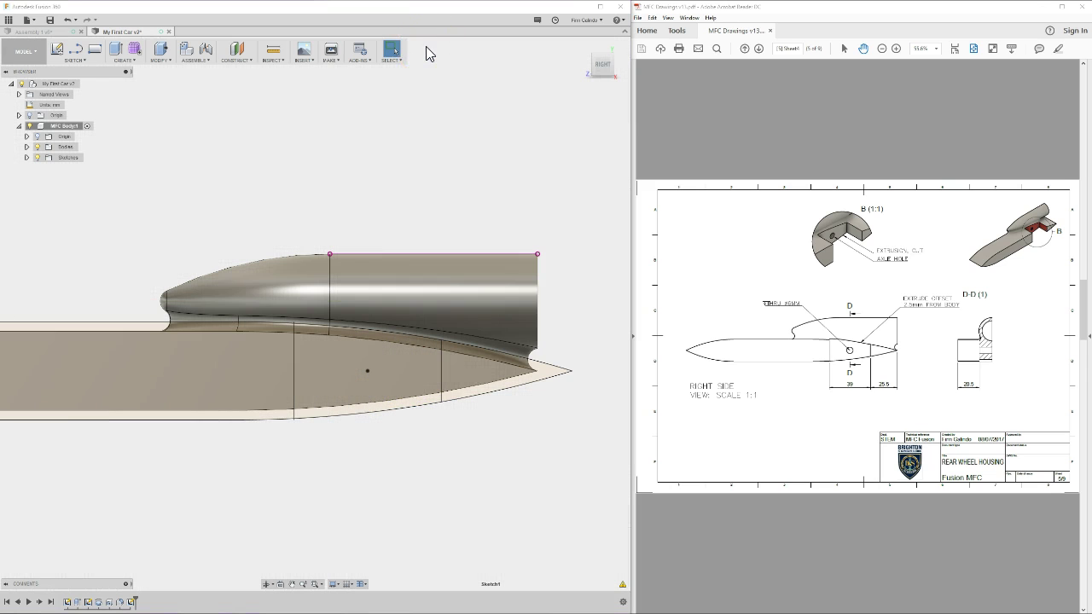
- Extrude the profiles between the two vertical lines, including the offset strips, by -20.5 mm as a cut into the body
left_click(115, 51)
middle_click_drag(313, 309, 227, 236, "shift")
left_click(362, 373)
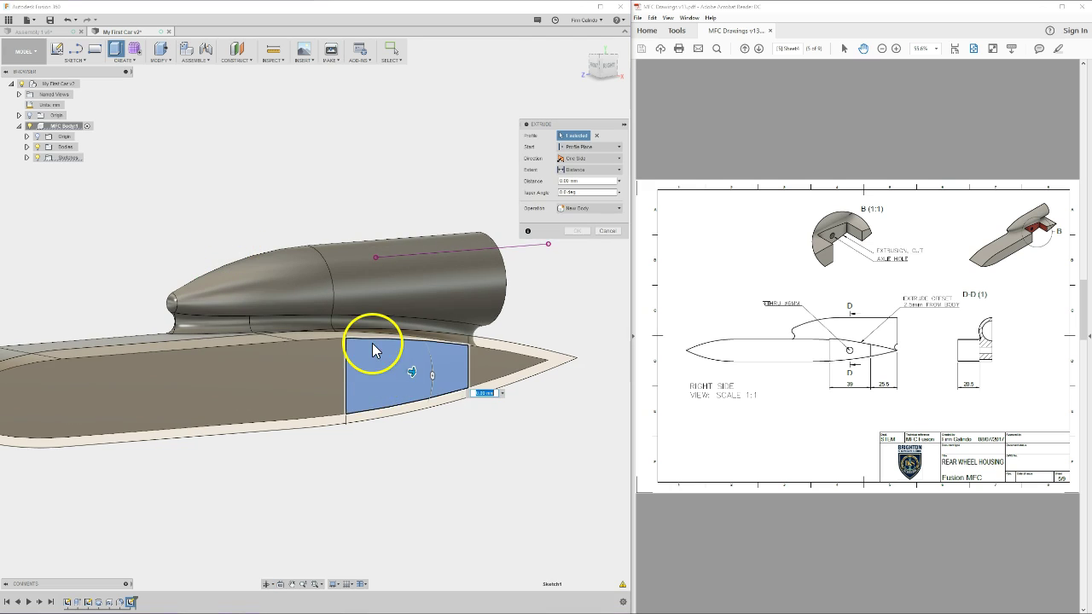
left_click(365, 334)
middle_click_drag(375, 420, 415, 438, "shift")
left_click_drag(414, 438, 373, 385)
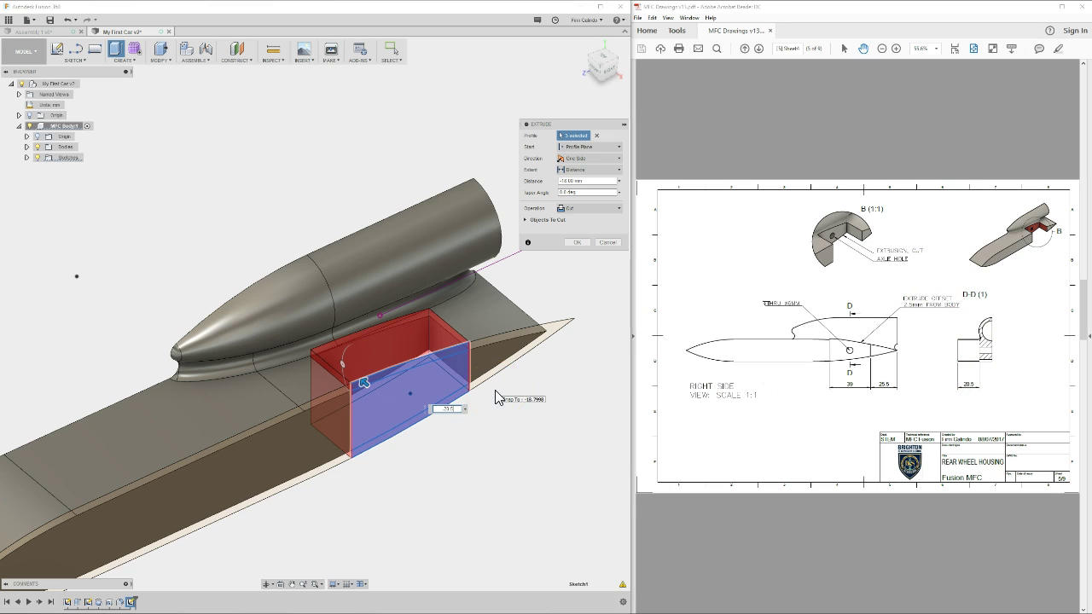
middle_click_drag(379, 368, 329, 351, "shift")
scroll(290, 314, "up", 10)
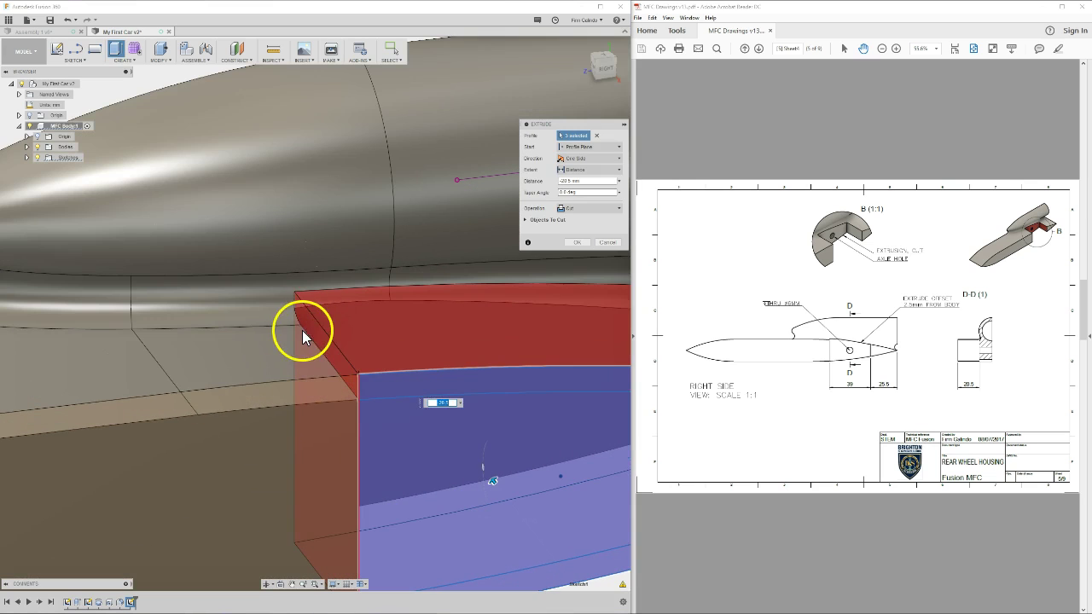
middle_click_drag(290, 318, 249, 323, "shift")
middle_click_drag(486, 339, 316, 336, "shift")
left_click(576, 243)
scroll(313, 378, "down", 5)
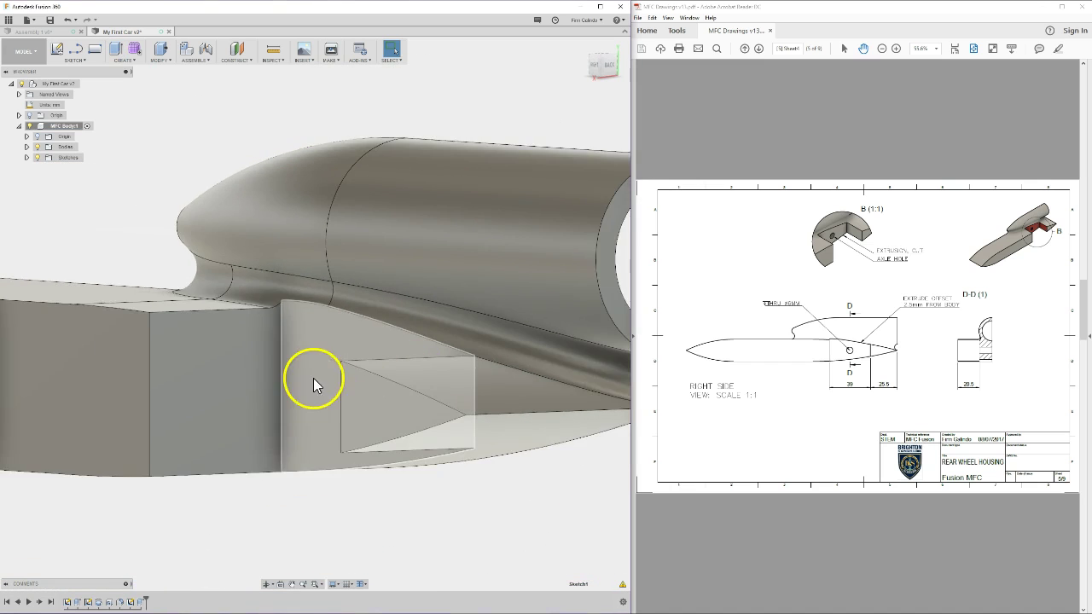
middle_click_drag(128, 301, 178, 314, "shift")
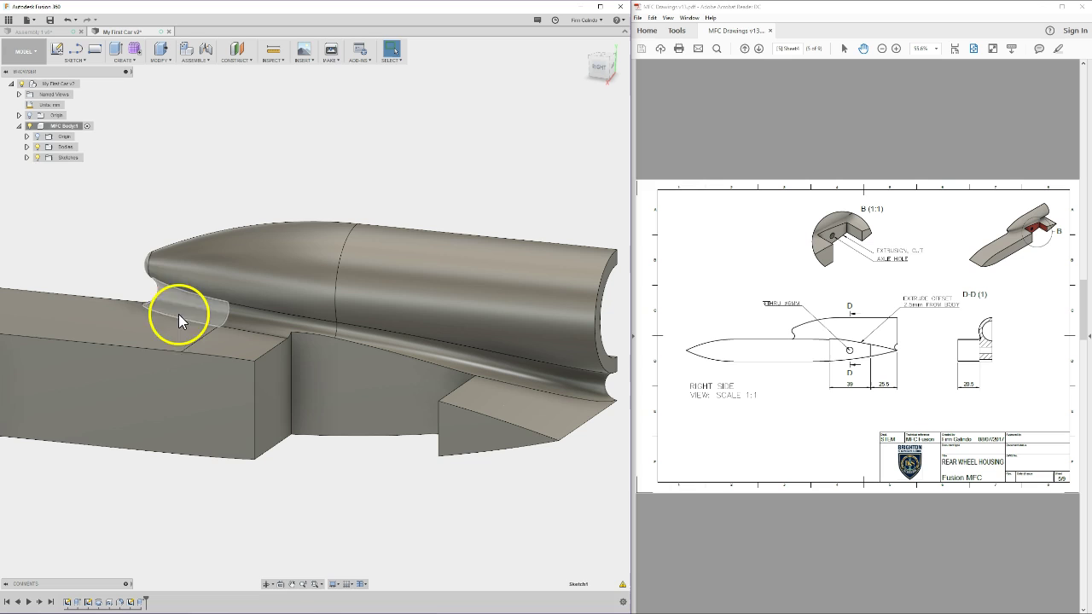
- Find the wheel housing sketch among the MFC Body component's sketches and make Sketch3 visible
left_click(27, 158)
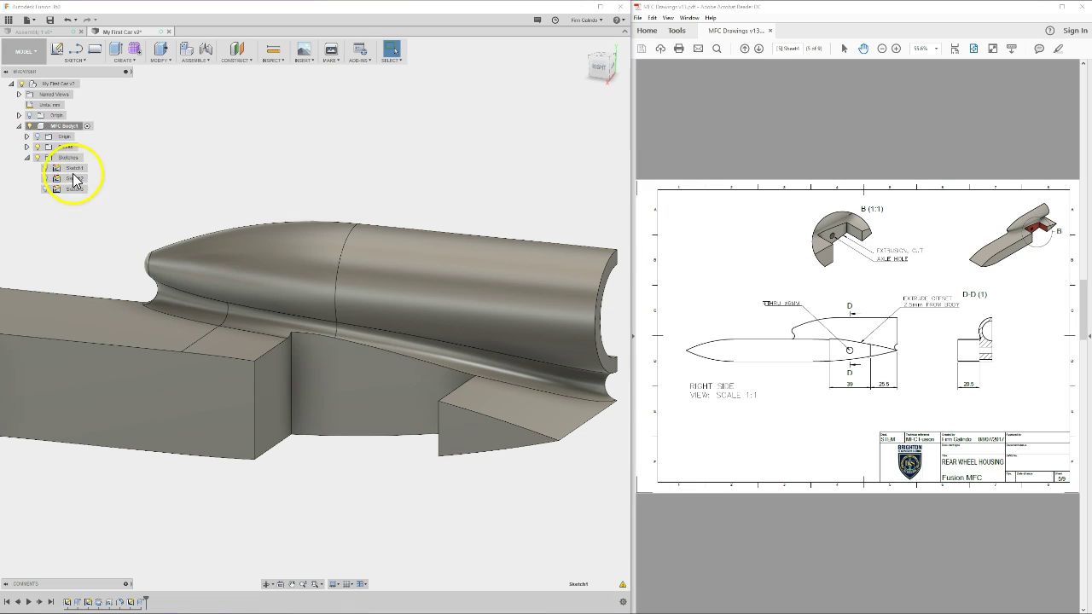
left_click(70, 169)
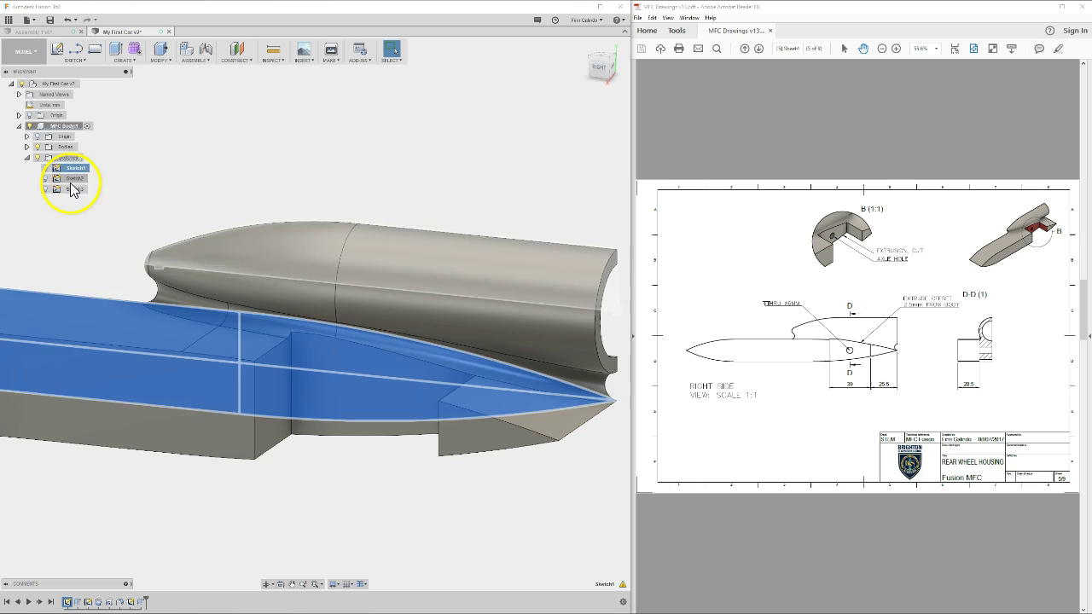
left_click(134, 175)
left_click(71, 179)
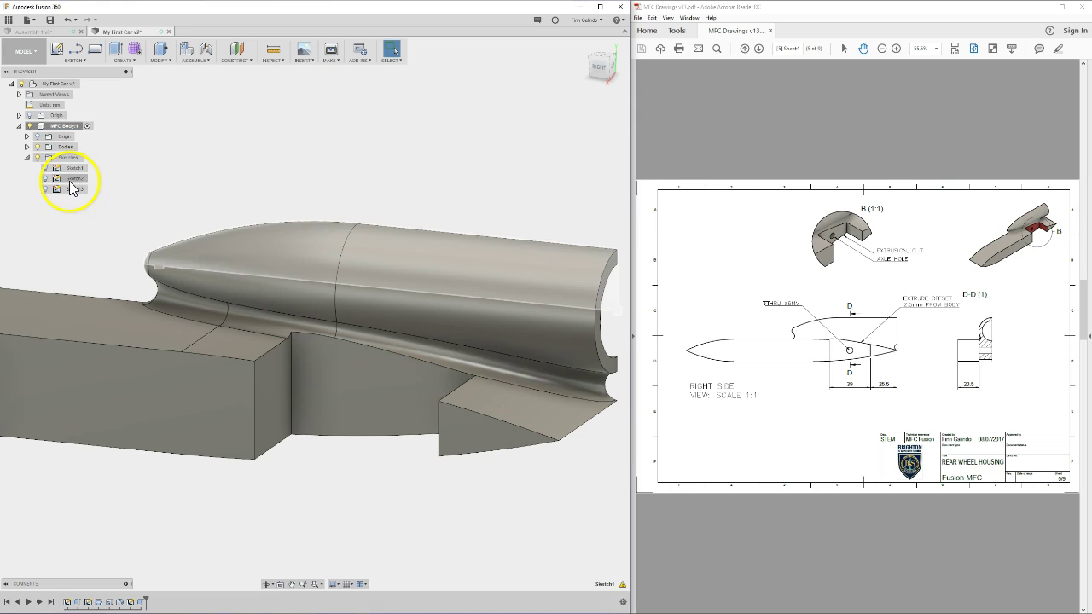
left_click(117, 176)
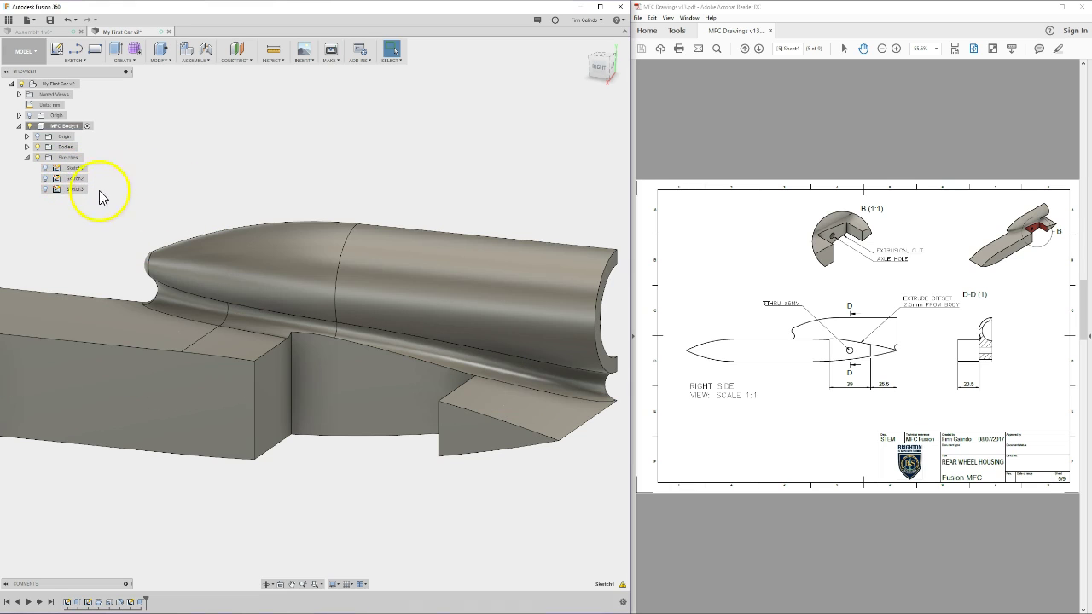
left_click(65, 191)
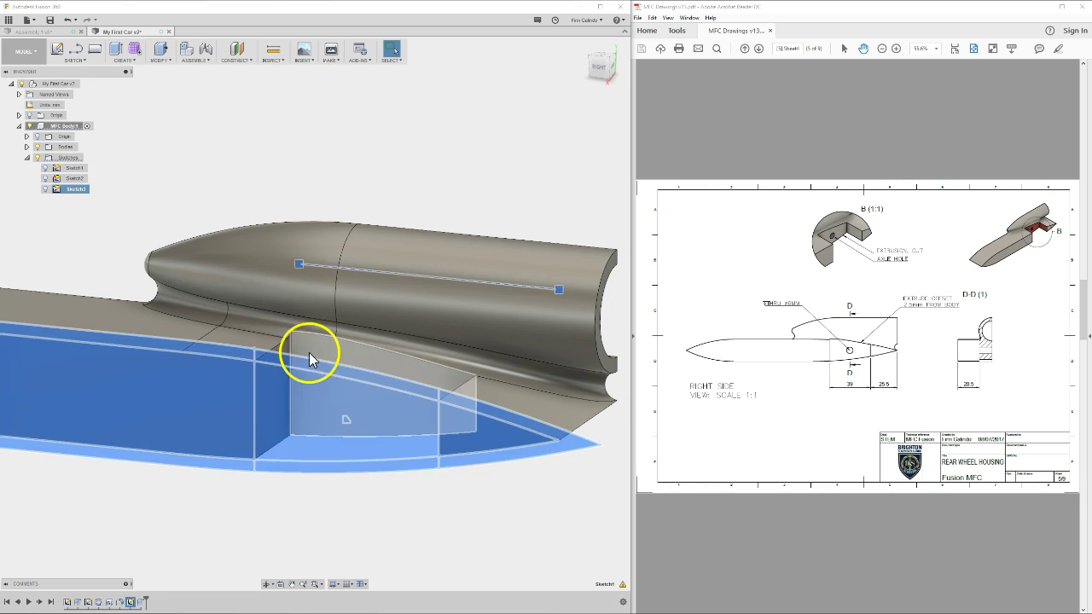
left_click(117, 208)
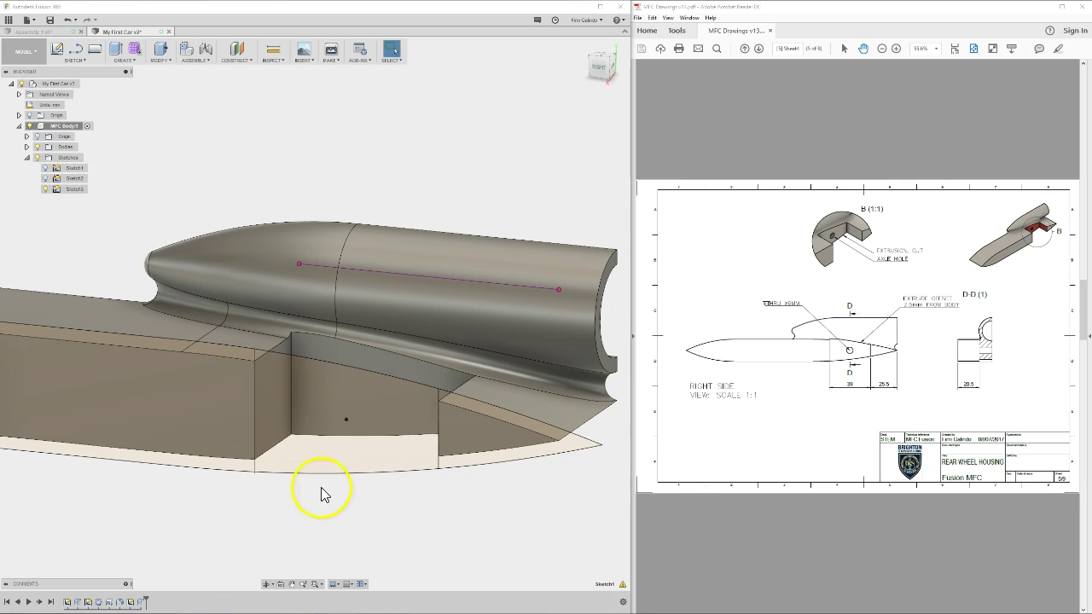
- Create a simple 6 mm diameter hole at the axle sketch point with its extent set to All
key("h")
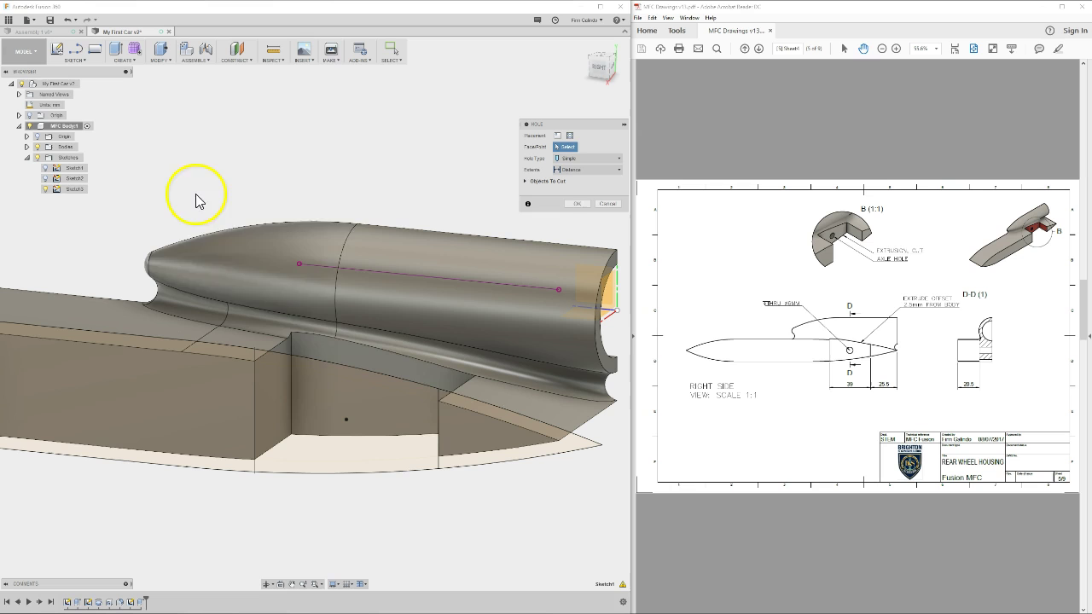
left_click(348, 419)
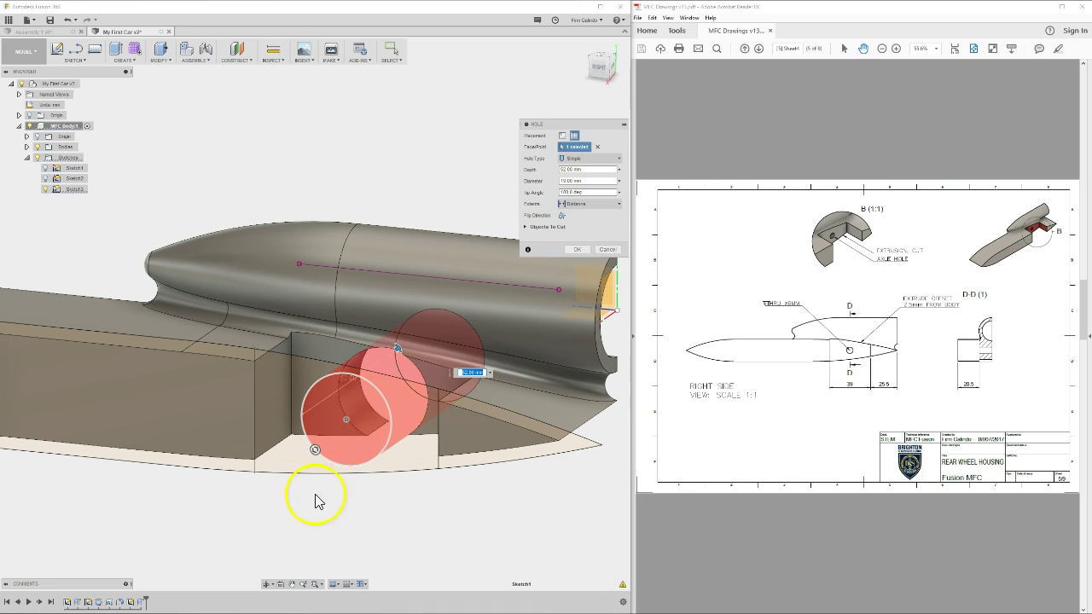
middle_click_drag(313, 500, 353, 487, "shift")
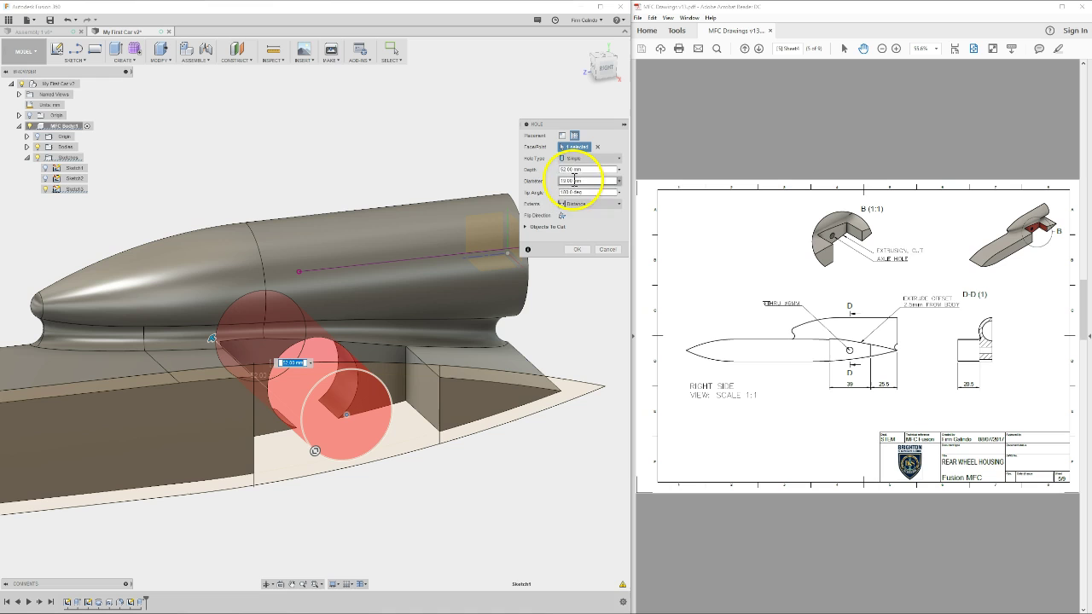
left_click(576, 237)
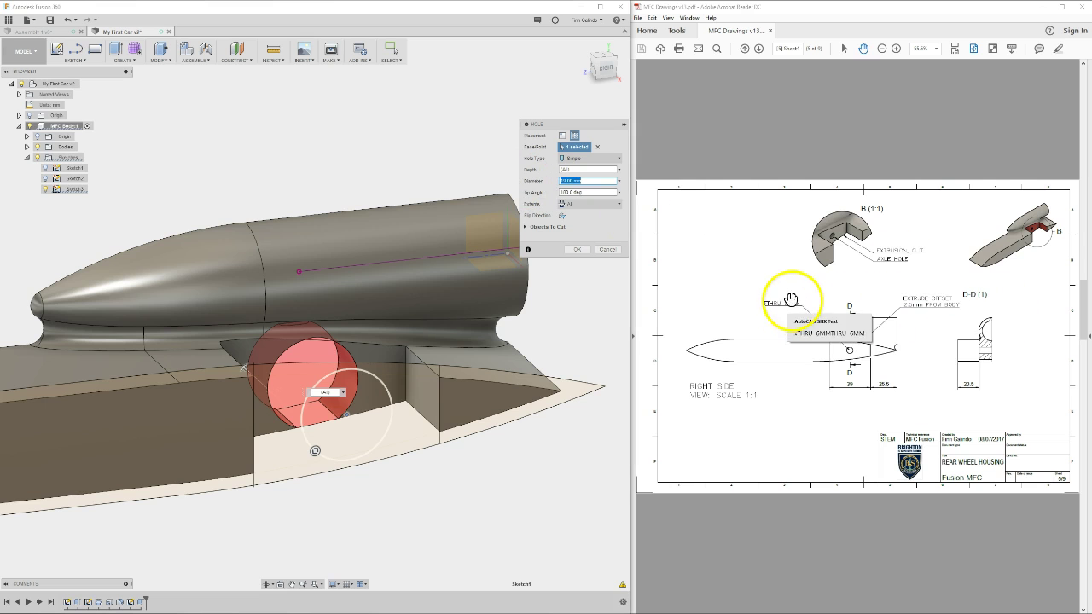
type("6")
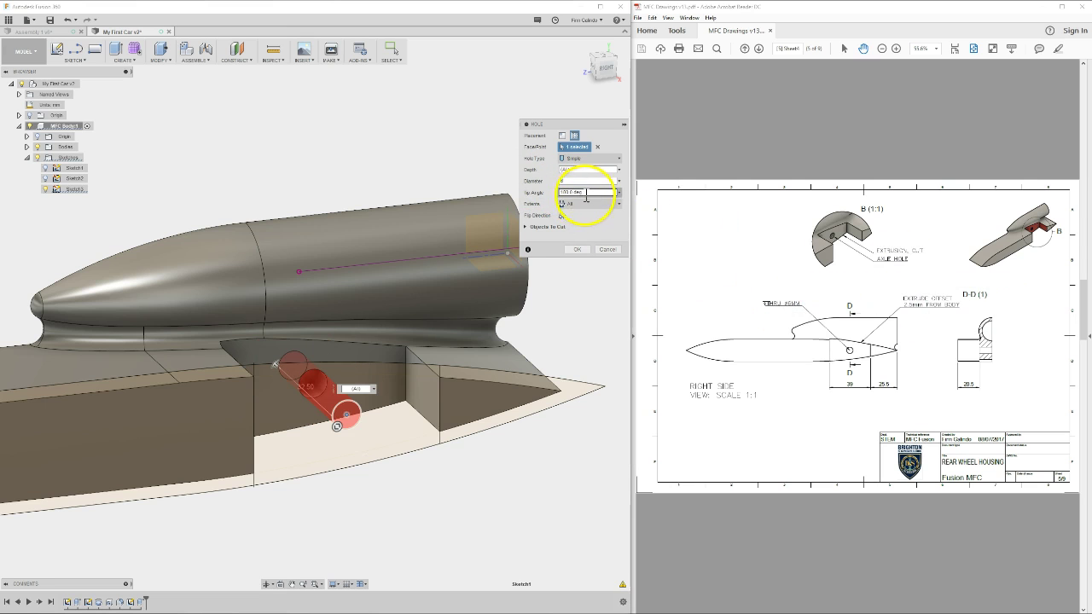
mouse_move(356, 314)
middle_mouse_down("shift")
mouse_move(334, 298)
mouse_move(195, 312)
mouse_move(354, 309)
middle_mouse_up("shift")
left_click(577, 249)
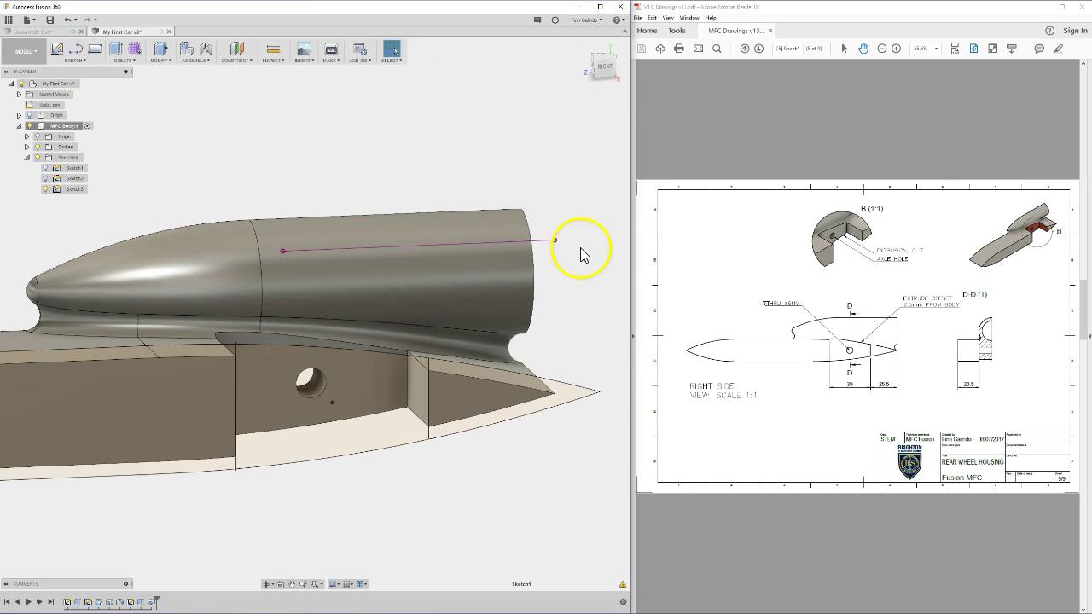
- Hide Sketch3 and inspect the finished rear wheel housing and axle hole against the drawing
mouse_move(352, 269)
middle_mouse_down()
mouse_move(426, 319)
mouse_move(523, 311)
middle_mouse_up()
left_click(47, 191)
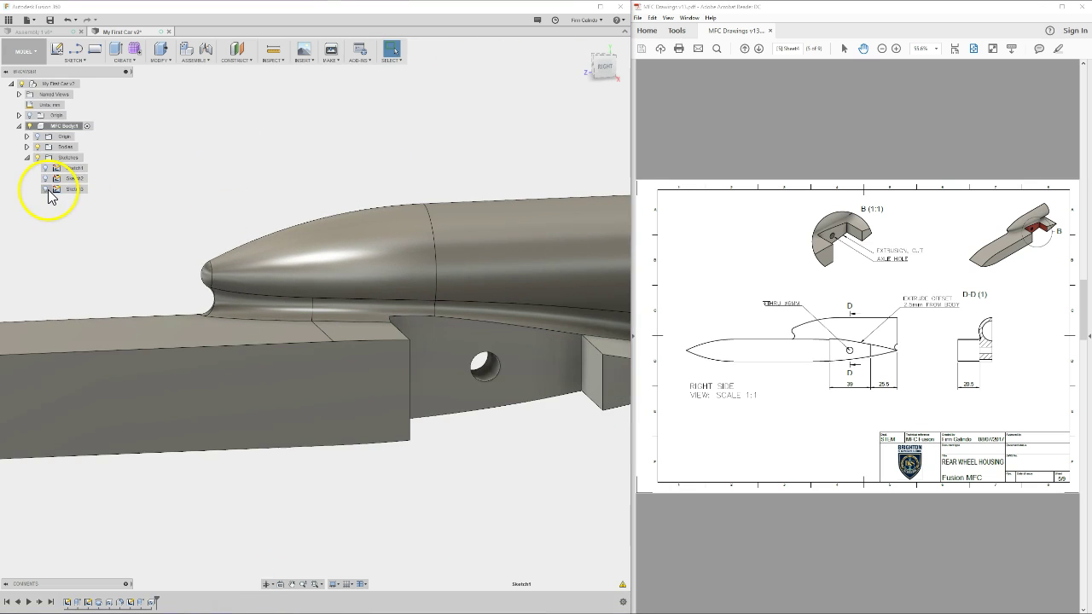
scroll(381, 307, "down", 5)
mouse_move(417, 463)
middle_mouse_down("shift")
mouse_move(419, 395)
mouse_move(428, 408)
mouse_move(439, 402)
middle_mouse_up("shift")
middle_click_drag(567, 357, 281, 350, "shift")
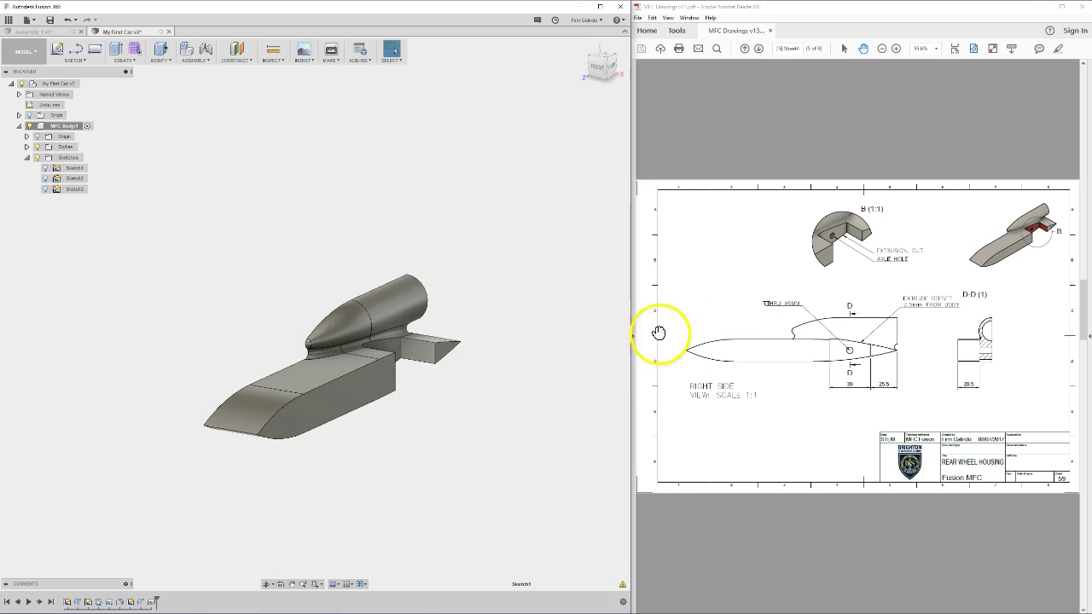
middle_click_drag(414, 353, 358, 401, "shift")
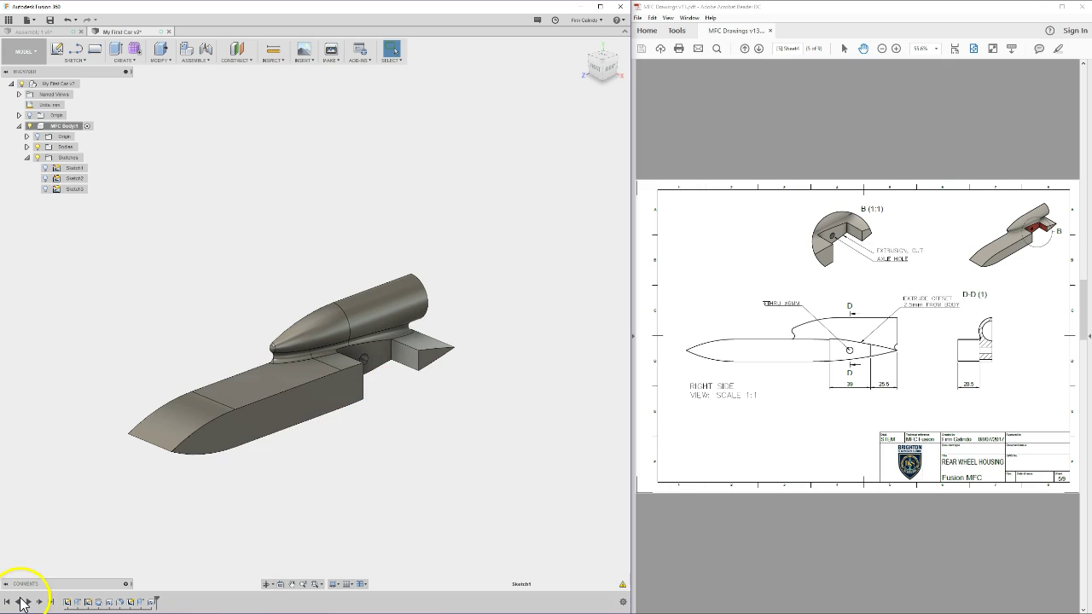